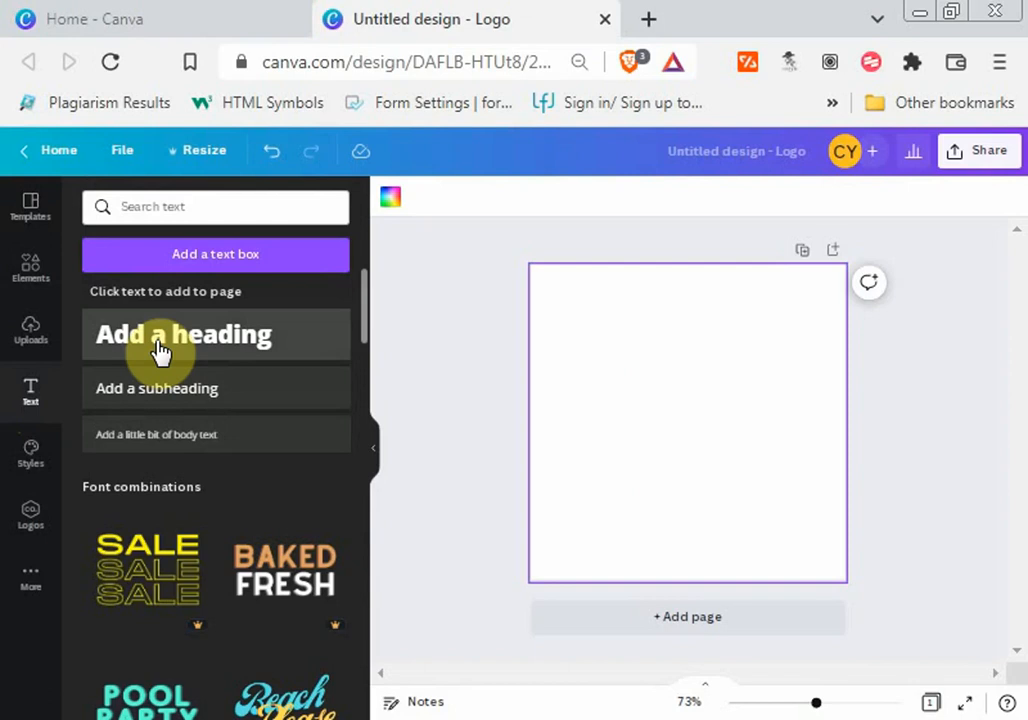
# Step: Add a heading to the blank page and replace its text with "LD"
pyautogui.click(160, 340)
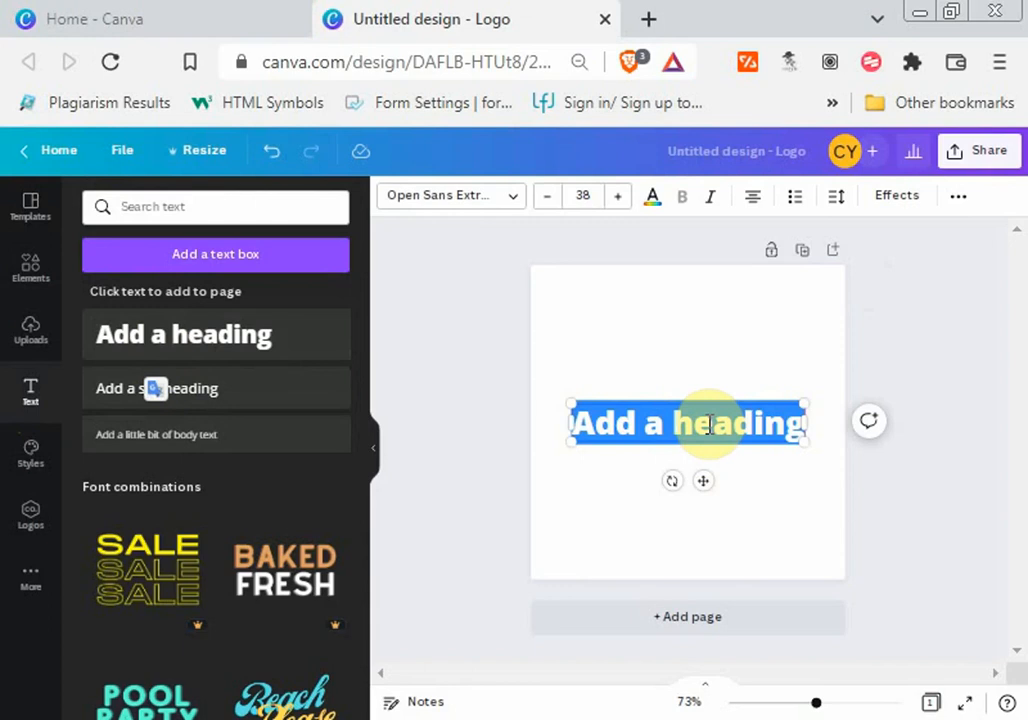
pyautogui.press('BackSpace')
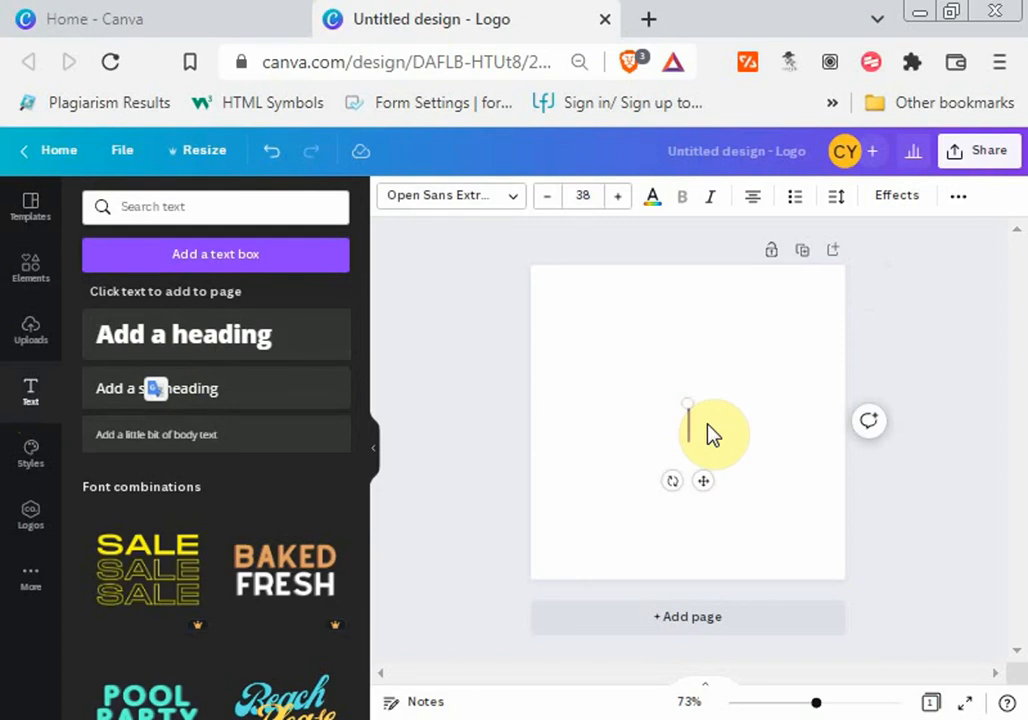
pyautogui.write('LD')
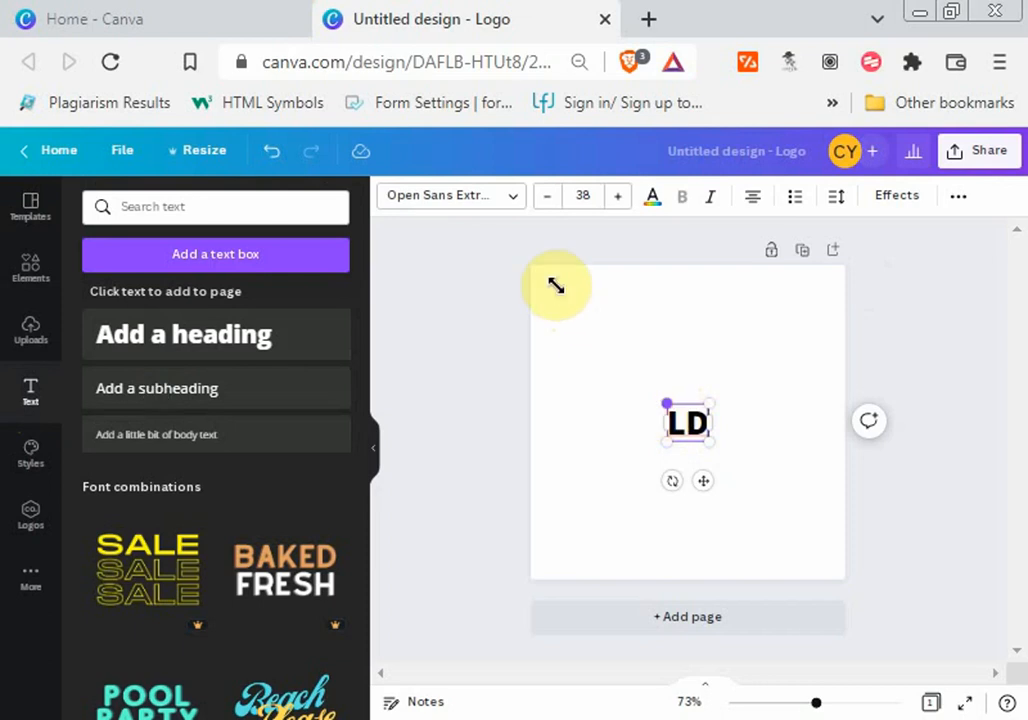
# Step: Enlarge the LD heading to a font size of about 267 and widen its text box to the page edge
pyautogui.moveTo(556, 286); pyautogui.dragTo(549, 290)
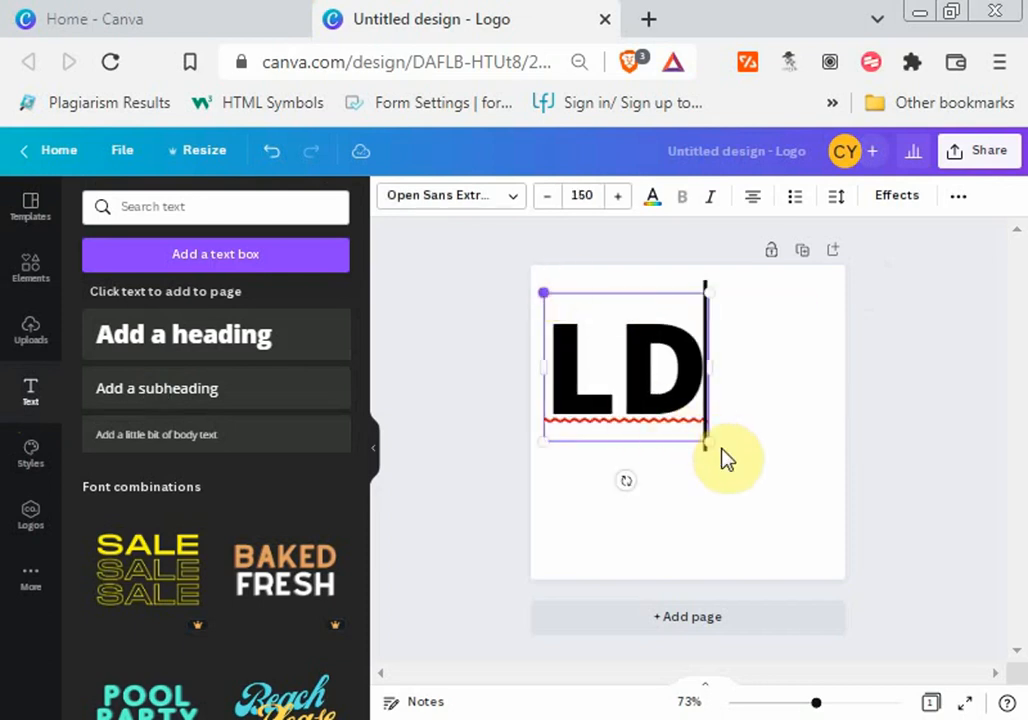
pyautogui.moveTo(709, 441); pyautogui.dragTo(850, 549)
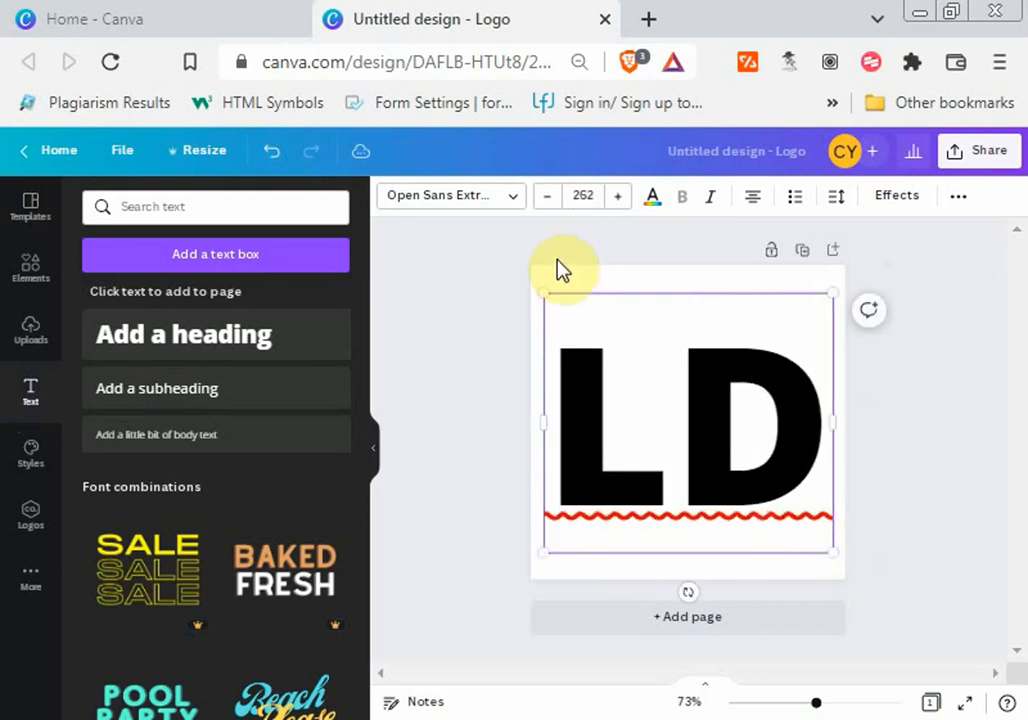
pyautogui.moveTo(544, 289); pyautogui.dragTo(855, 403)
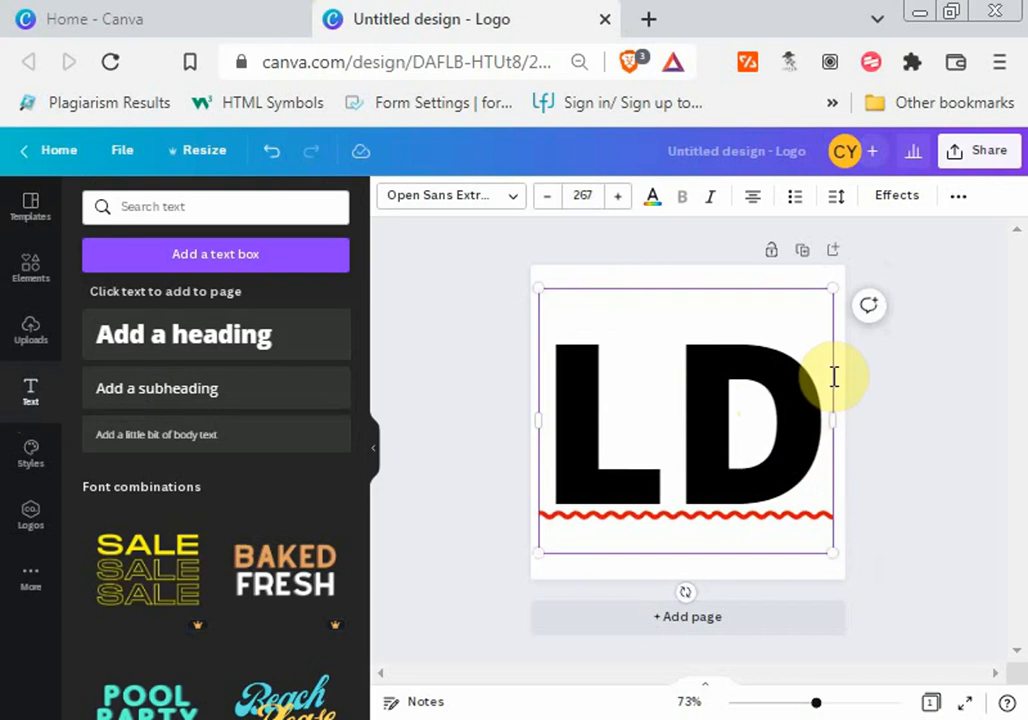
pyautogui.moveTo(847, 402); pyautogui.dragTo(853, 403)
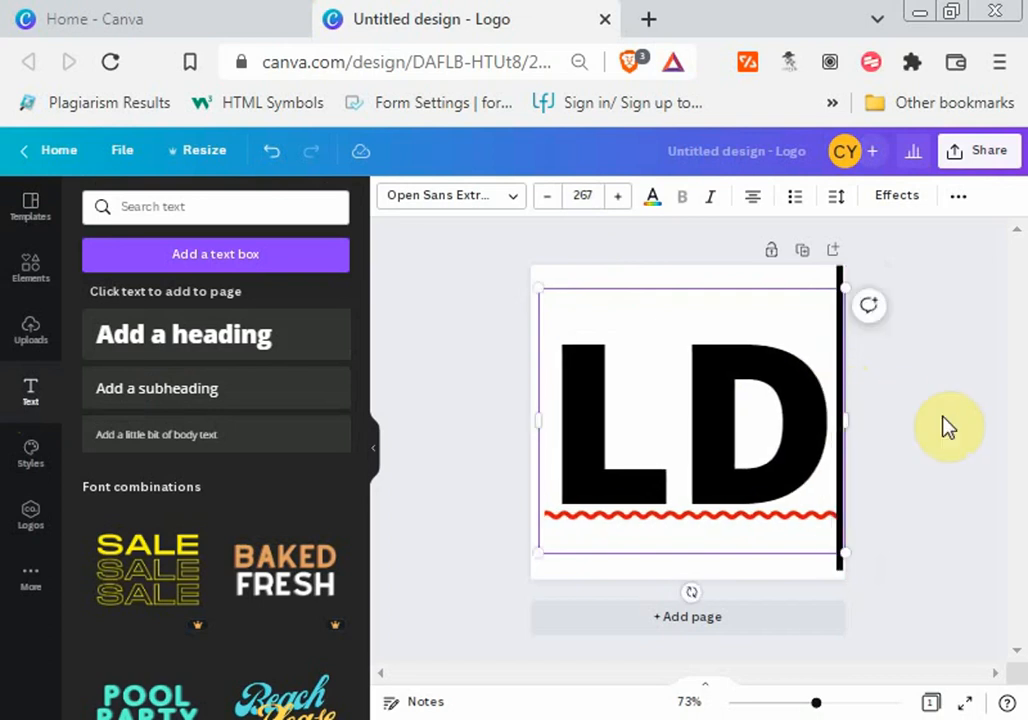
pyautogui.click(947, 427)
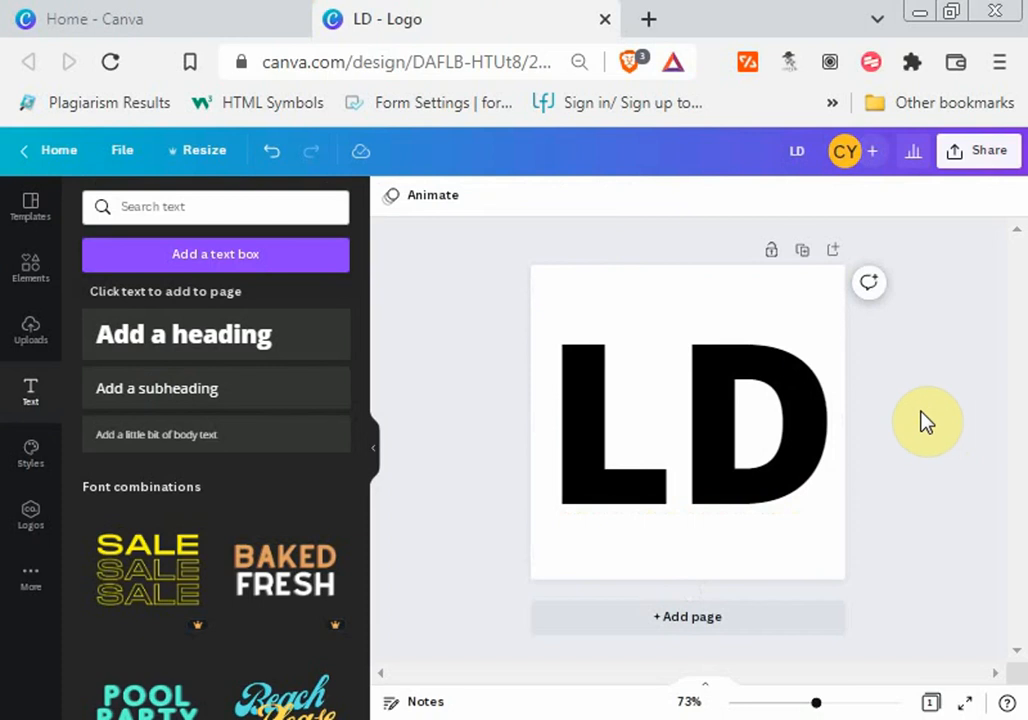
# Step: Scale the LD heading up to about size 279 so that its text box spans the full page width
pyautogui.click(675, 493)
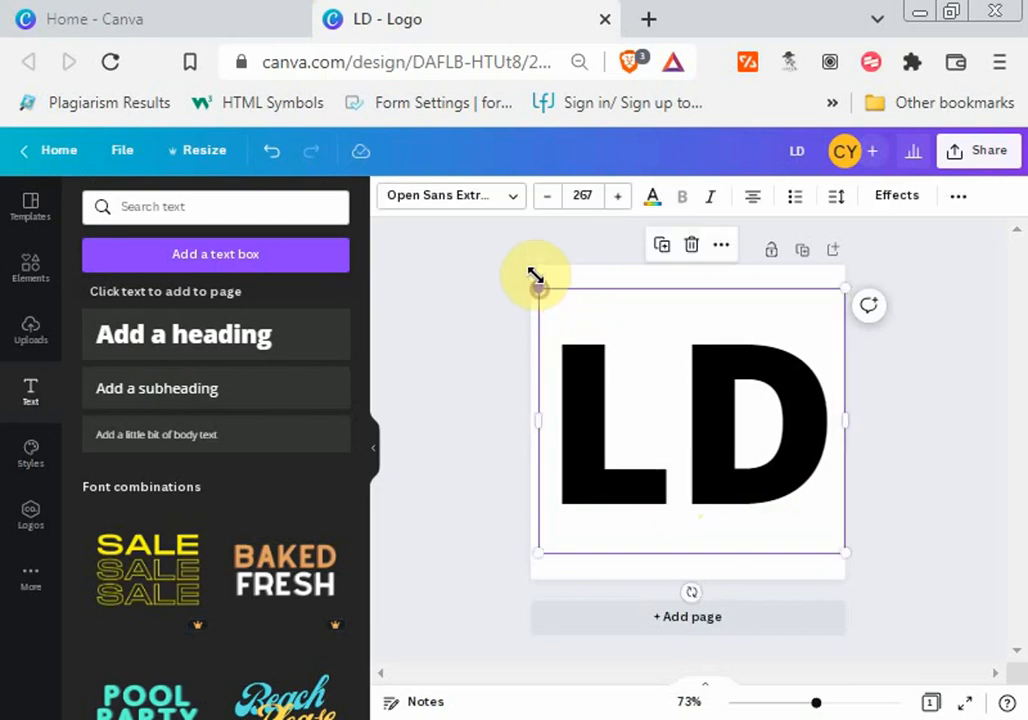
pyautogui.moveTo(538, 288); pyautogui.dragTo(533, 277)
pyautogui.moveTo(845, 558); pyautogui.dragTo(851, 560)
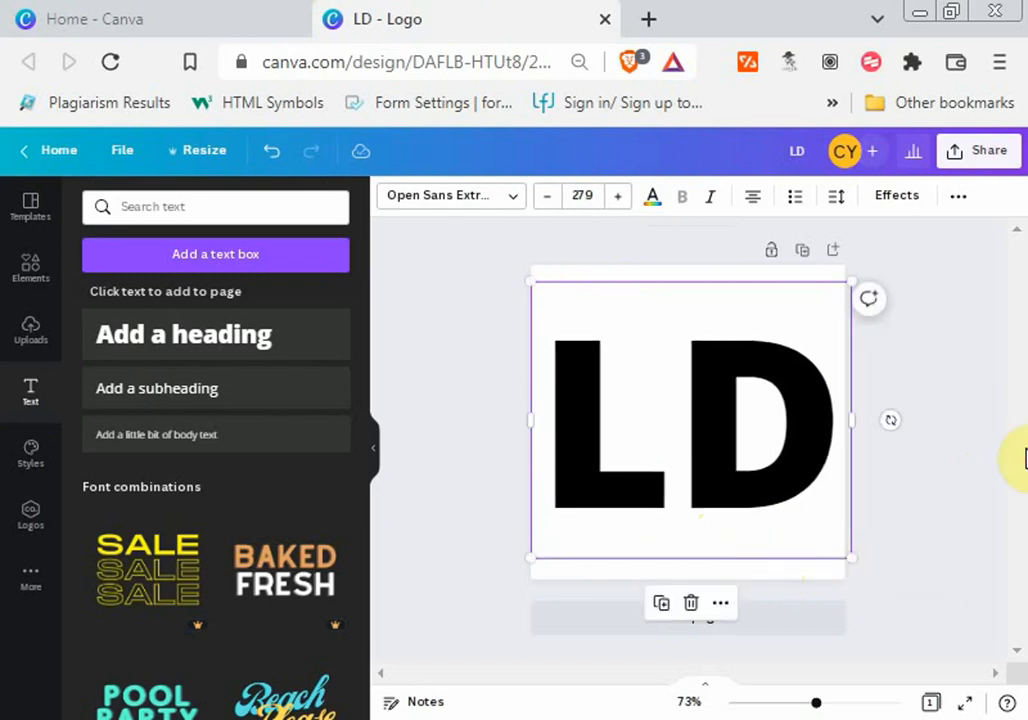
pyautogui.click(939, 434)
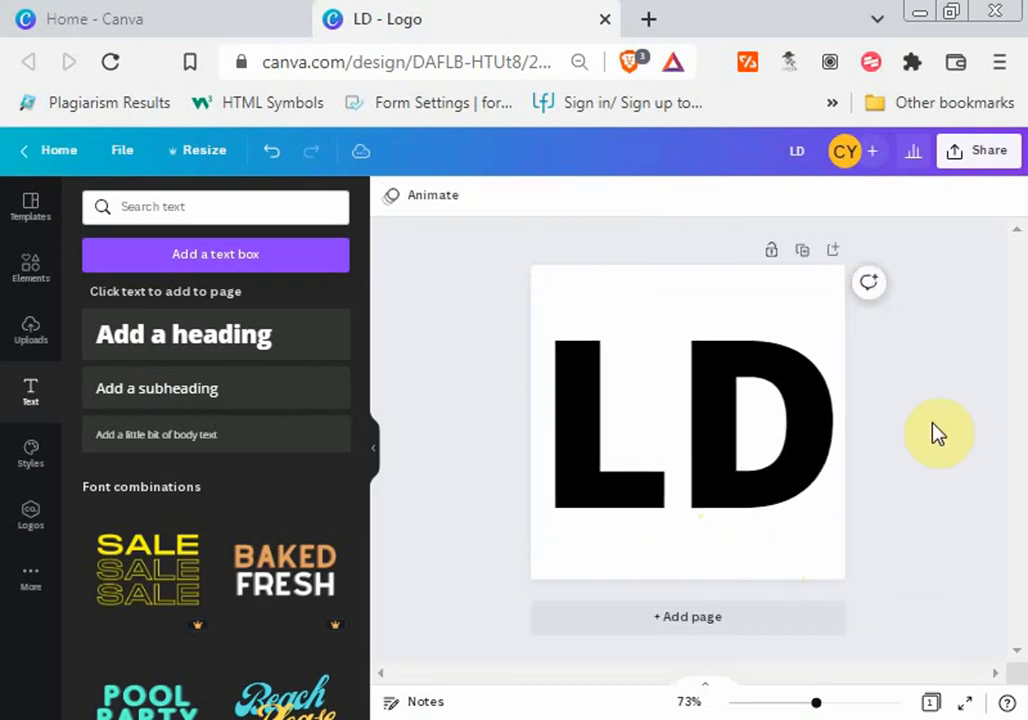
# Step: Insert a straight line on the page and set its line weight to 7
pyautogui.click(30, 285)
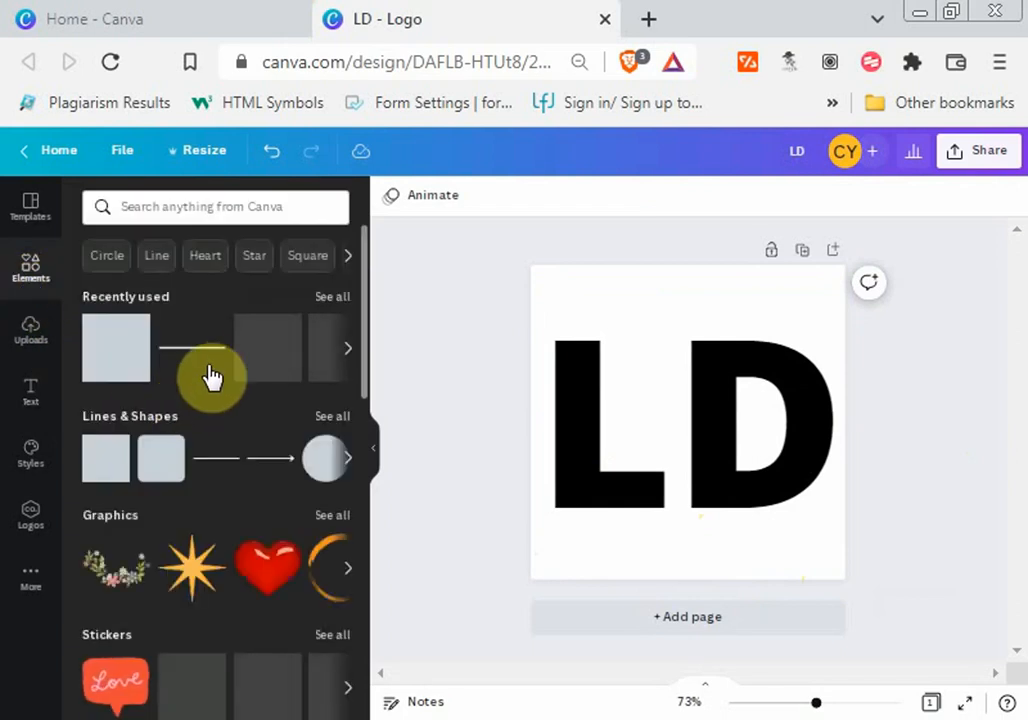
pyautogui.click(187, 349)
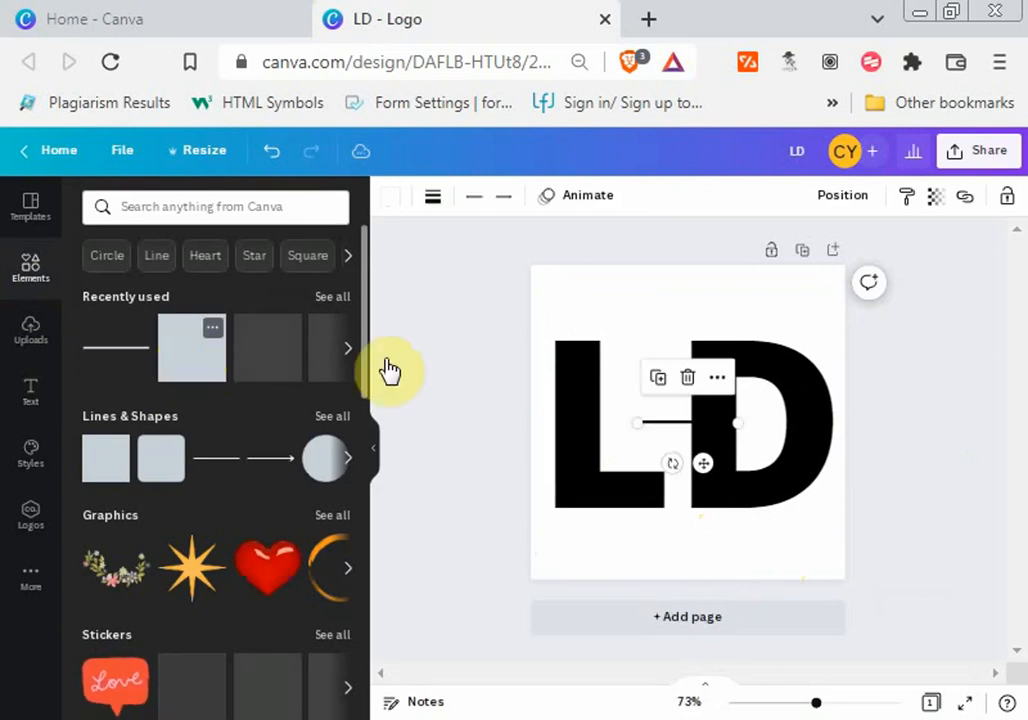
pyautogui.click(435, 205)
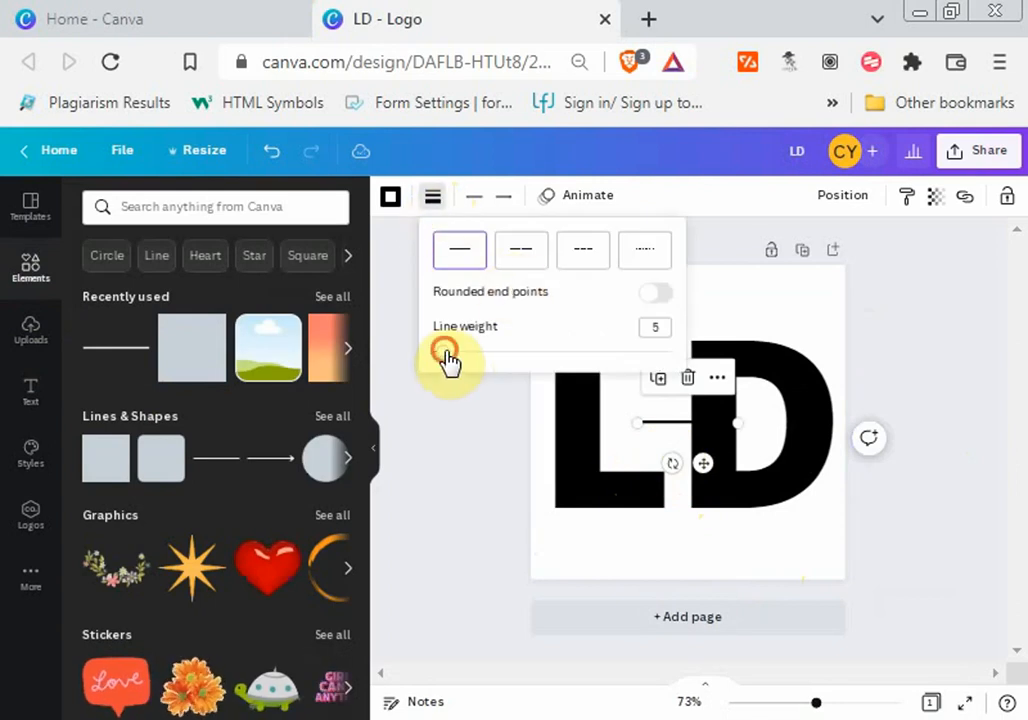
pyautogui.moveTo(443, 353); pyautogui.dragTo(451, 357)
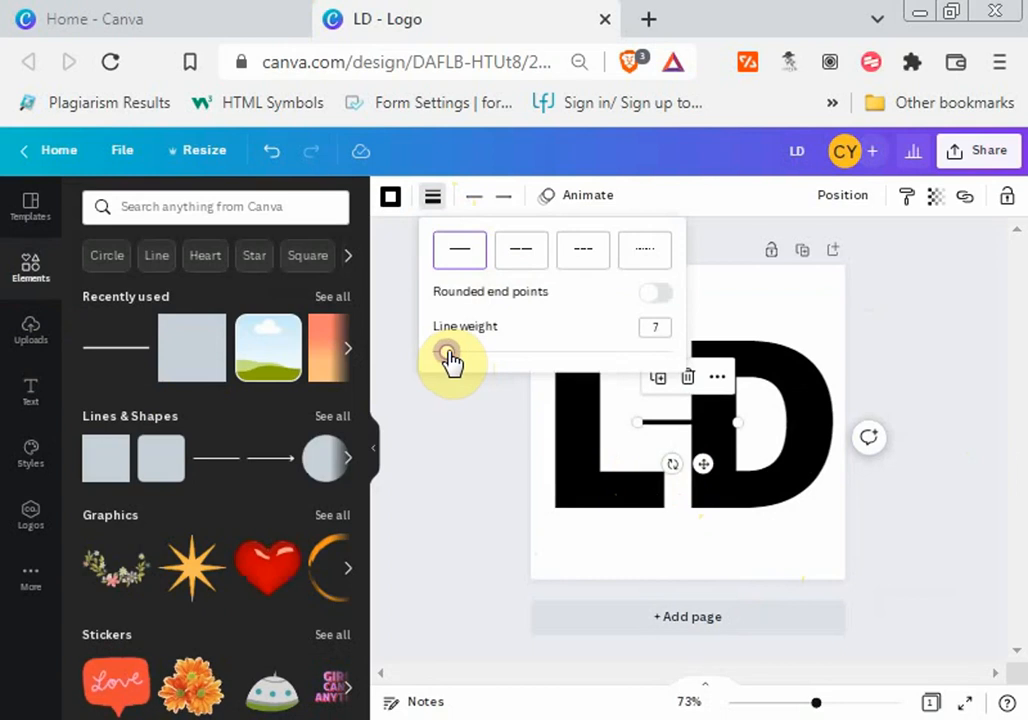
pyautogui.click(704, 461)
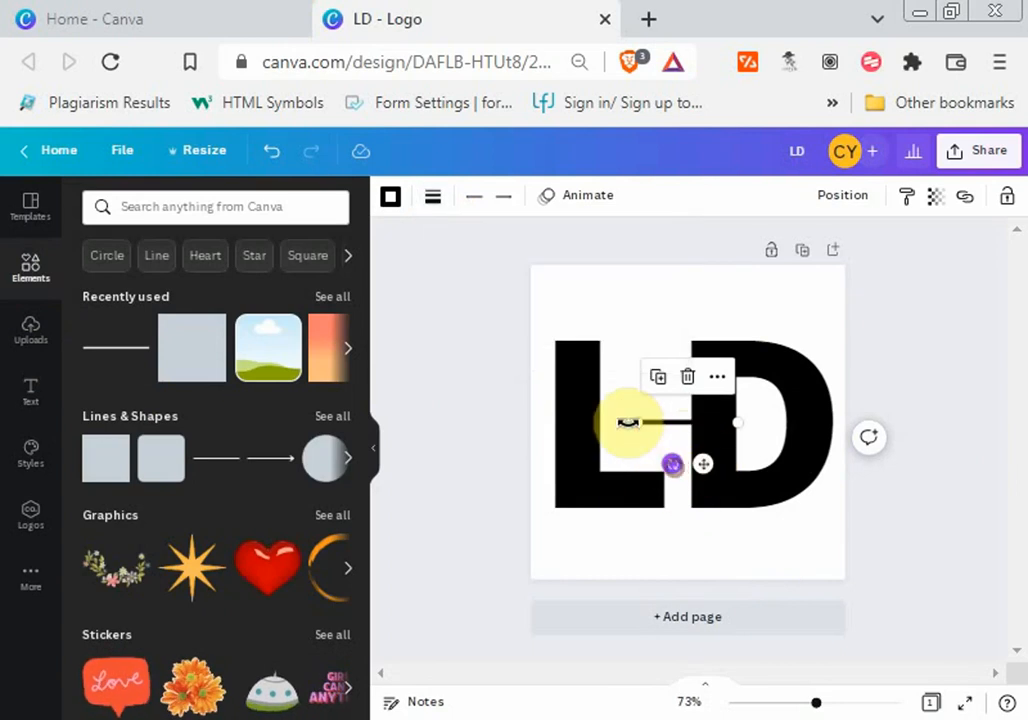
# Step: Run the line diagonally from the top-left corner of the L to the lower-right curve of the D
pyautogui.moveTo(628, 422); pyautogui.dragTo(606, 397)
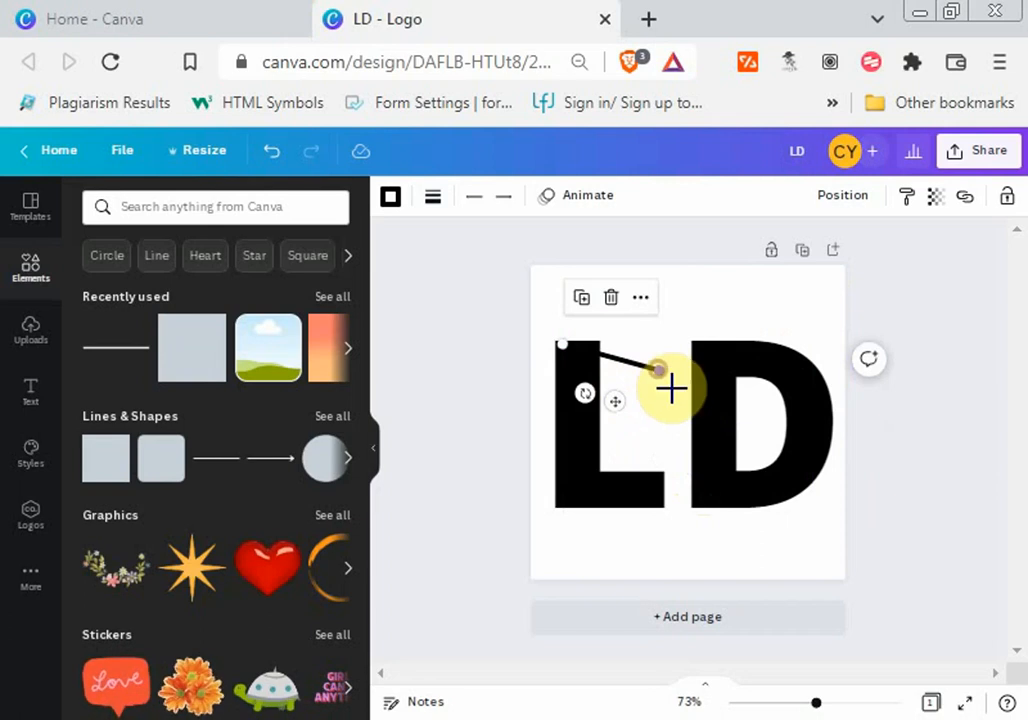
pyautogui.moveTo(671, 388); pyautogui.dragTo(783, 499)
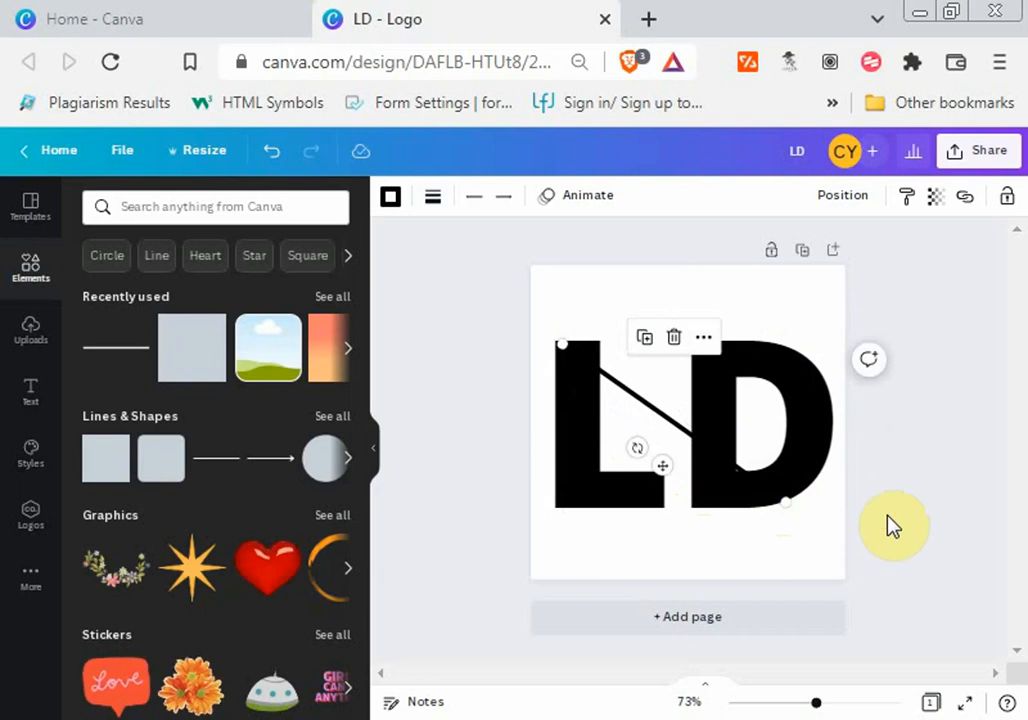
pyautogui.click(893, 527)
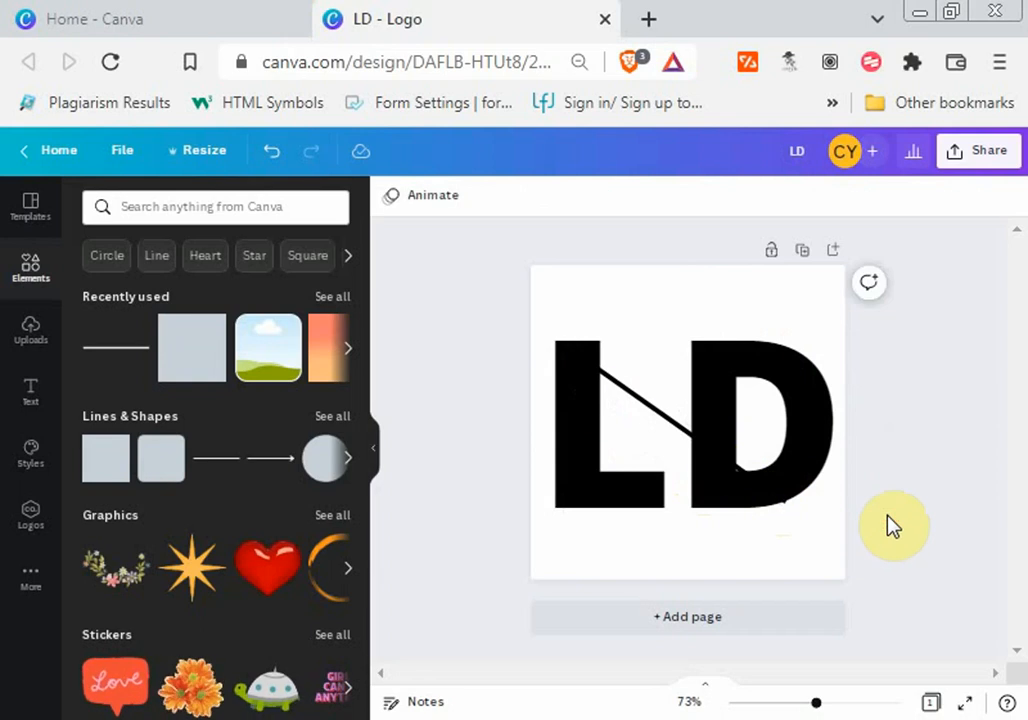
# Step: Shift the diagonal line slightly down and pull its lower end back inside the outline of the D
pyautogui.click(707, 459)
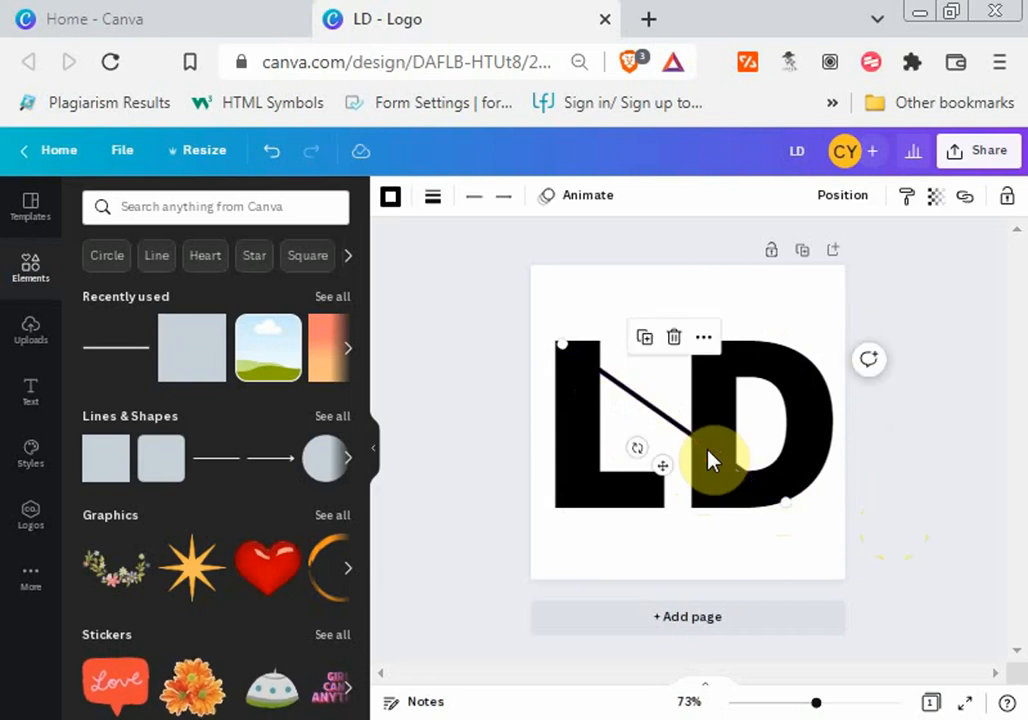
pyautogui.moveTo(707, 459); pyautogui.dragTo(707, 459)
pyautogui.click(922, 530)
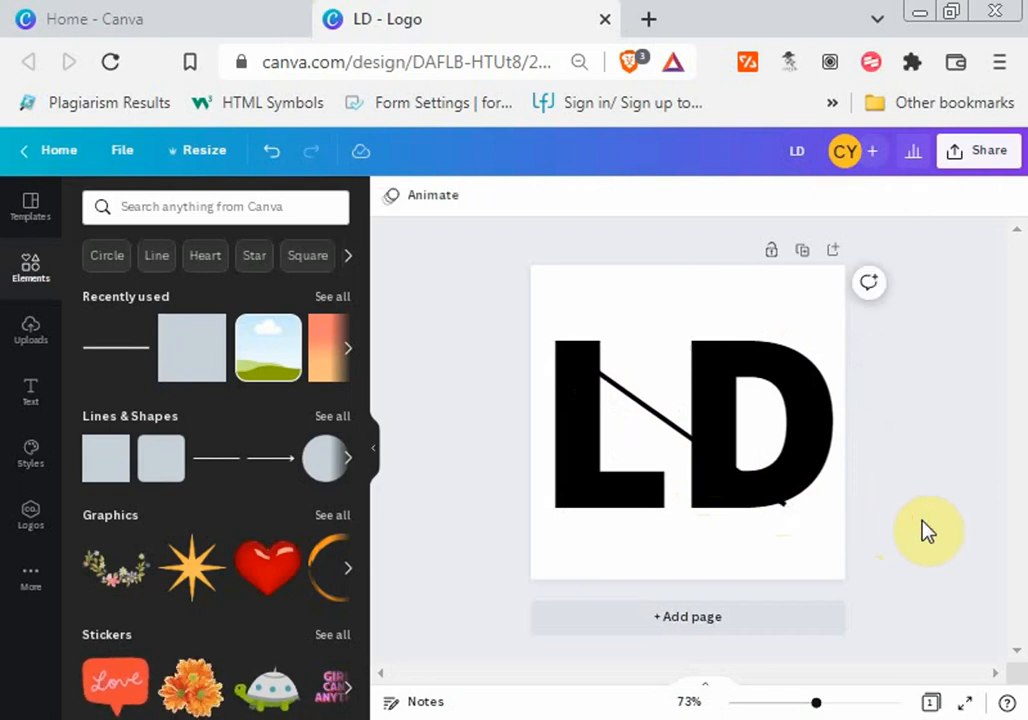
pyautogui.click(785, 508)
pyautogui.moveTo(783, 500); pyautogui.dragTo(781, 500)
pyautogui.click(858, 531)
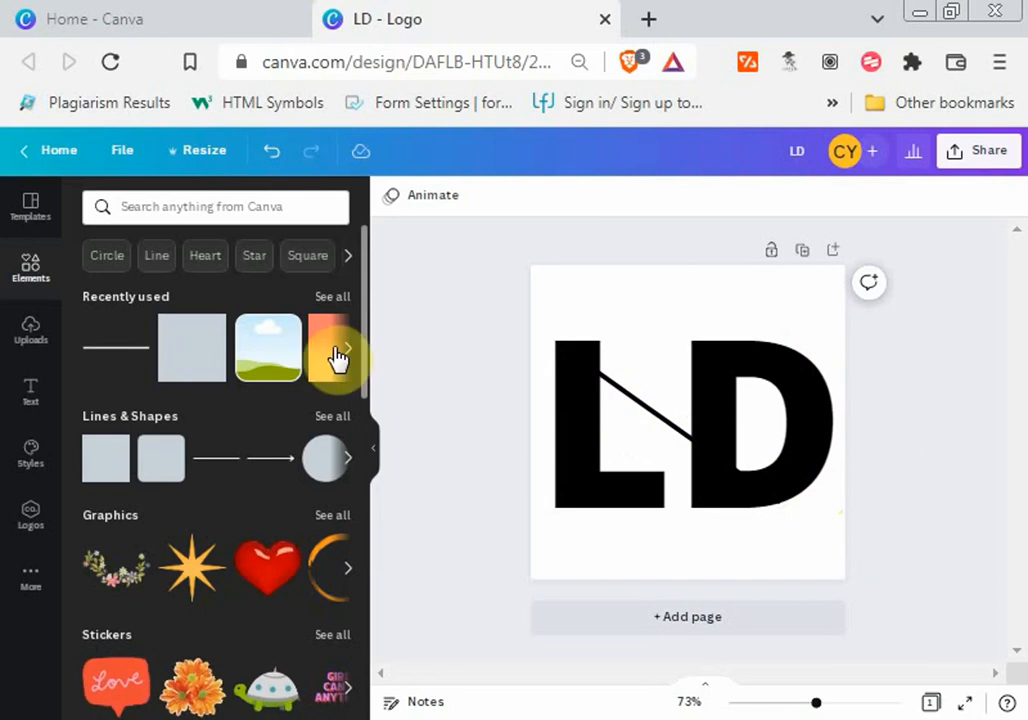
# Step: Insert a square shape and fill it with the default red colour
pyautogui.click(116, 458)
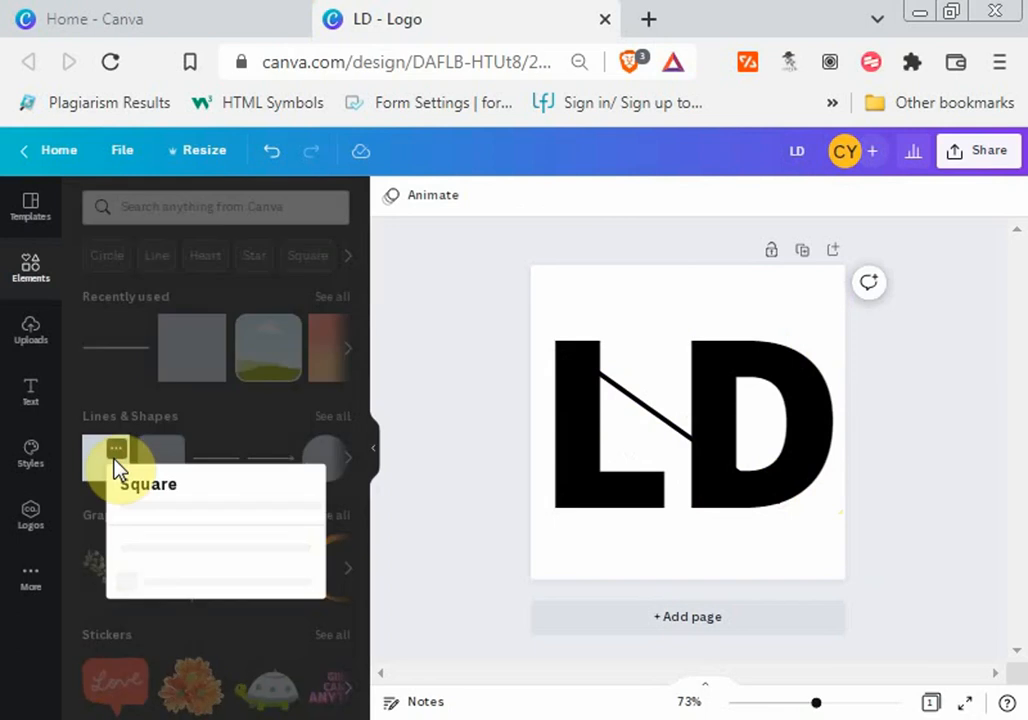
pyautogui.click(396, 492)
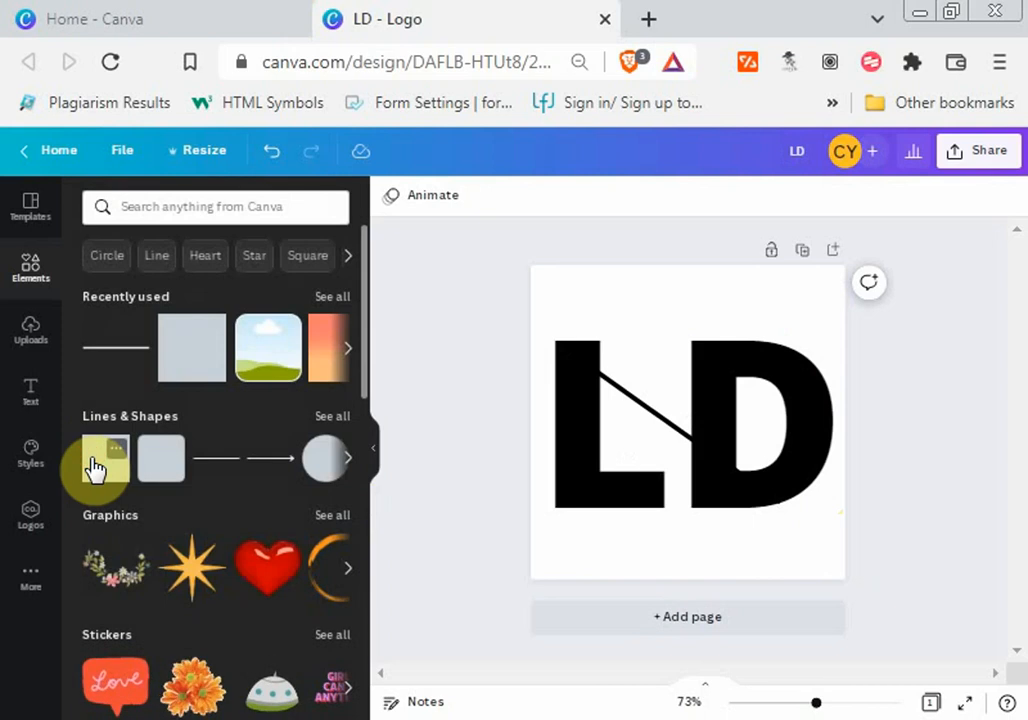
pyautogui.click(93, 466)
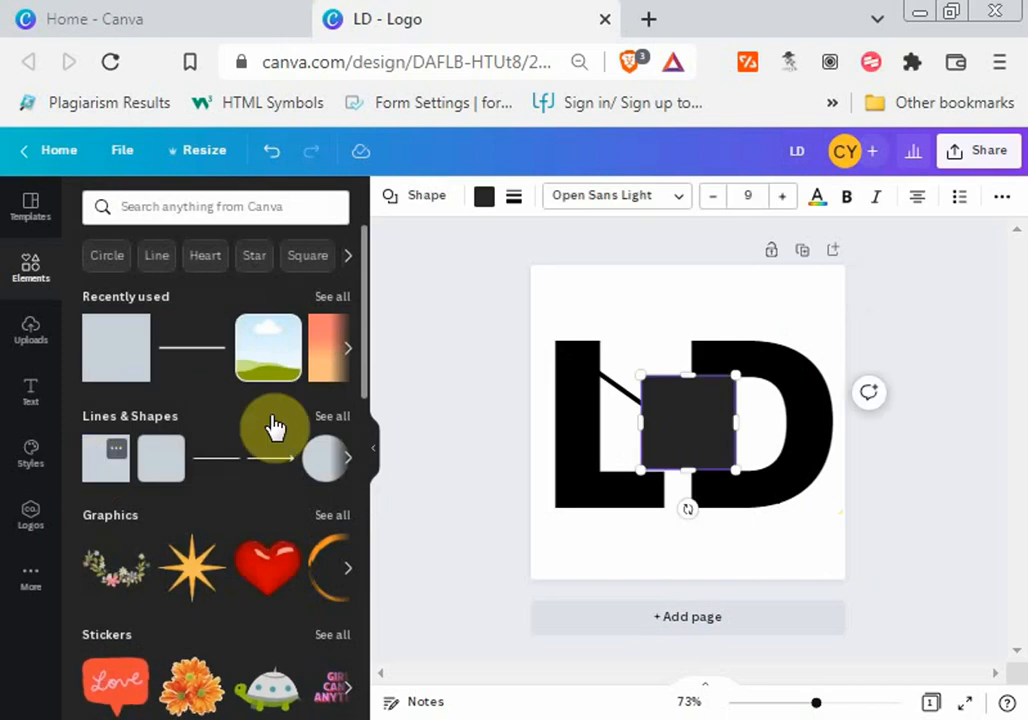
pyautogui.click(485, 198)
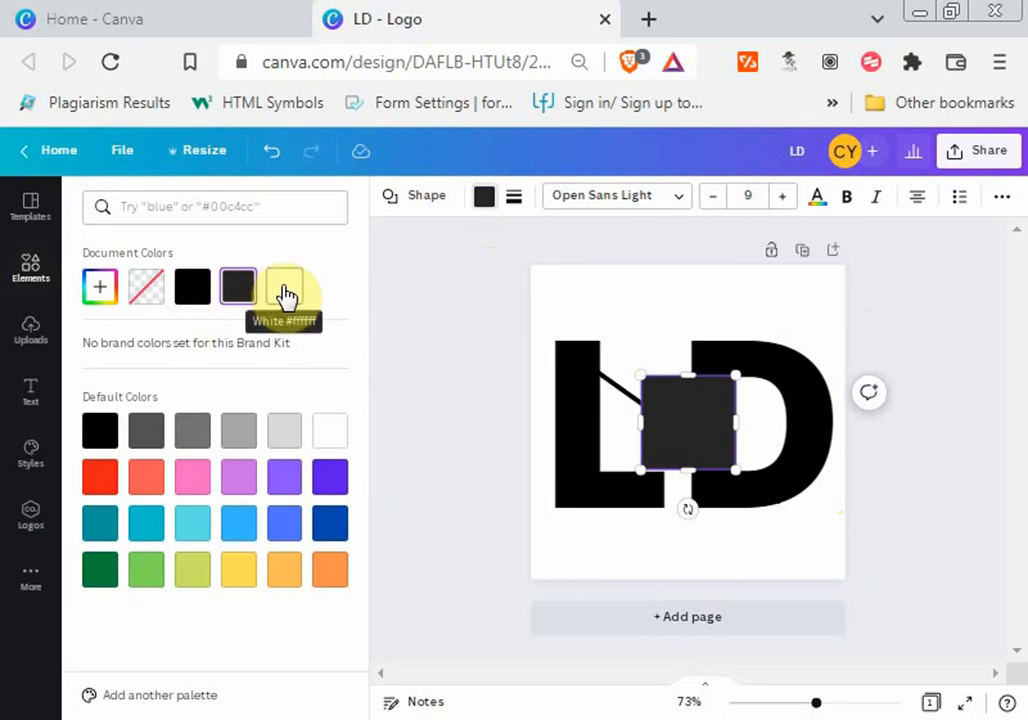
pyautogui.click(97, 480)
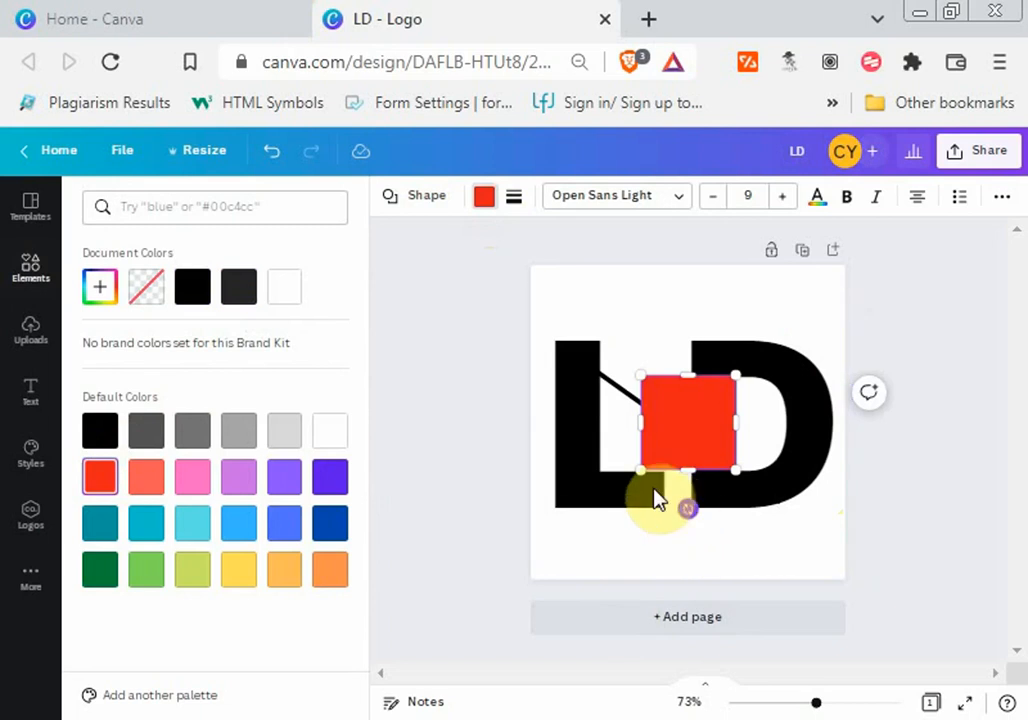
# Step: Rotate the red square 36° to match the diagonal and place its lower edge along the line at the L's top
pyautogui.moveTo(655, 497); pyautogui.dragTo(650, 482)
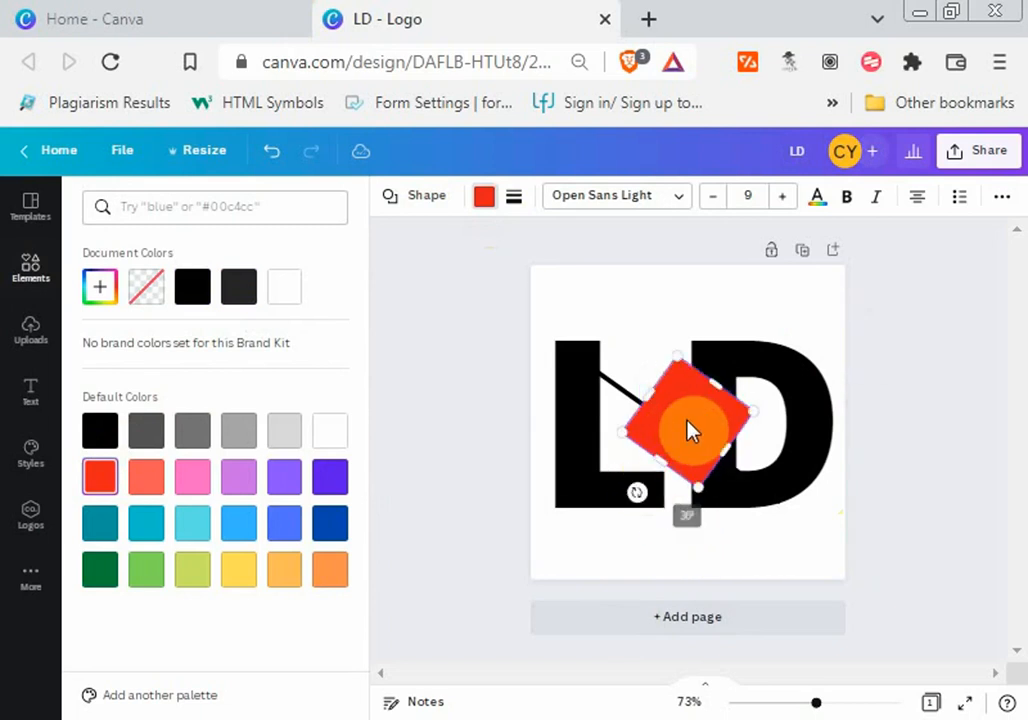
pyautogui.click(452, 301)
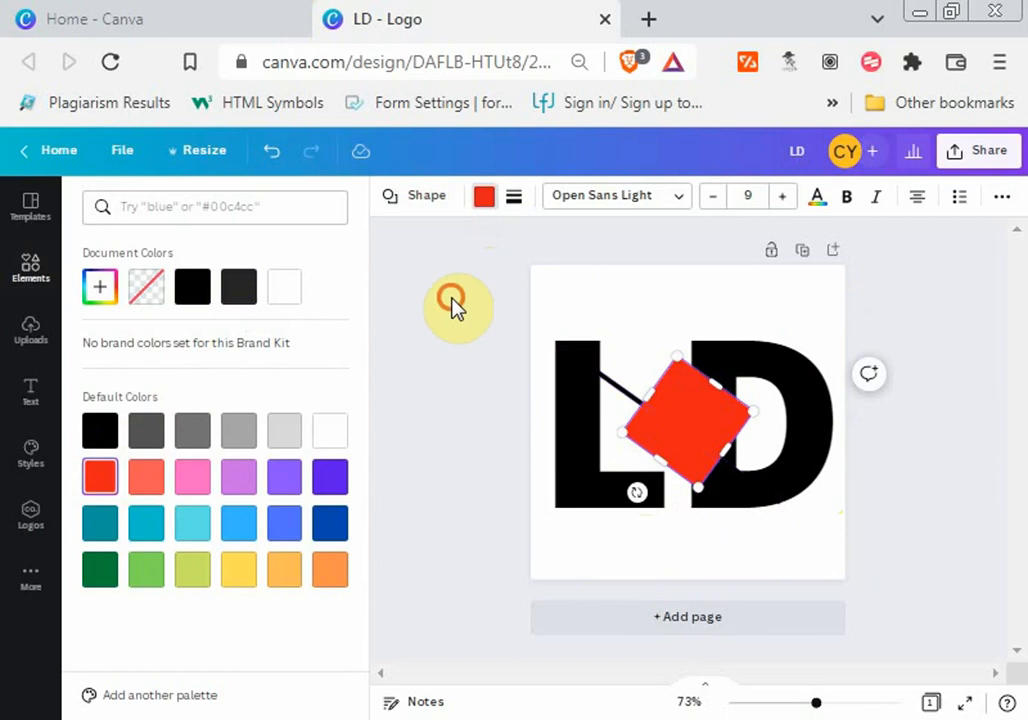
pyautogui.moveTo(708, 415); pyautogui.dragTo(651, 312)
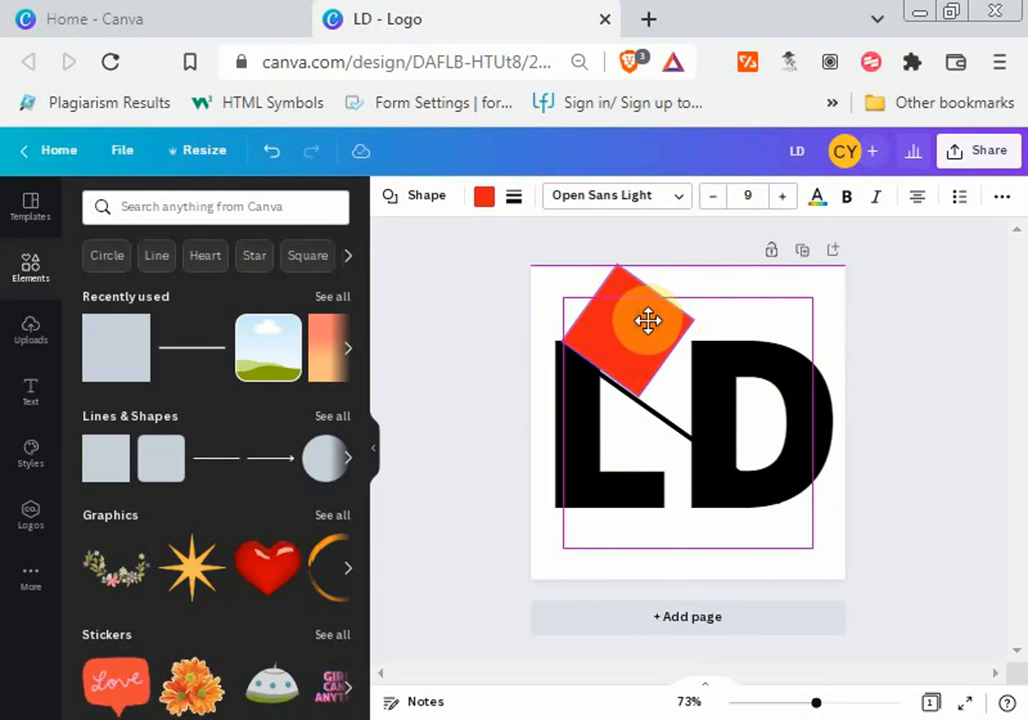
# Step: Stretch the red shape along the diagonal and outward so that it covers the whole page area above the line
pyautogui.moveTo(648, 320); pyautogui.dragTo(870, 489)
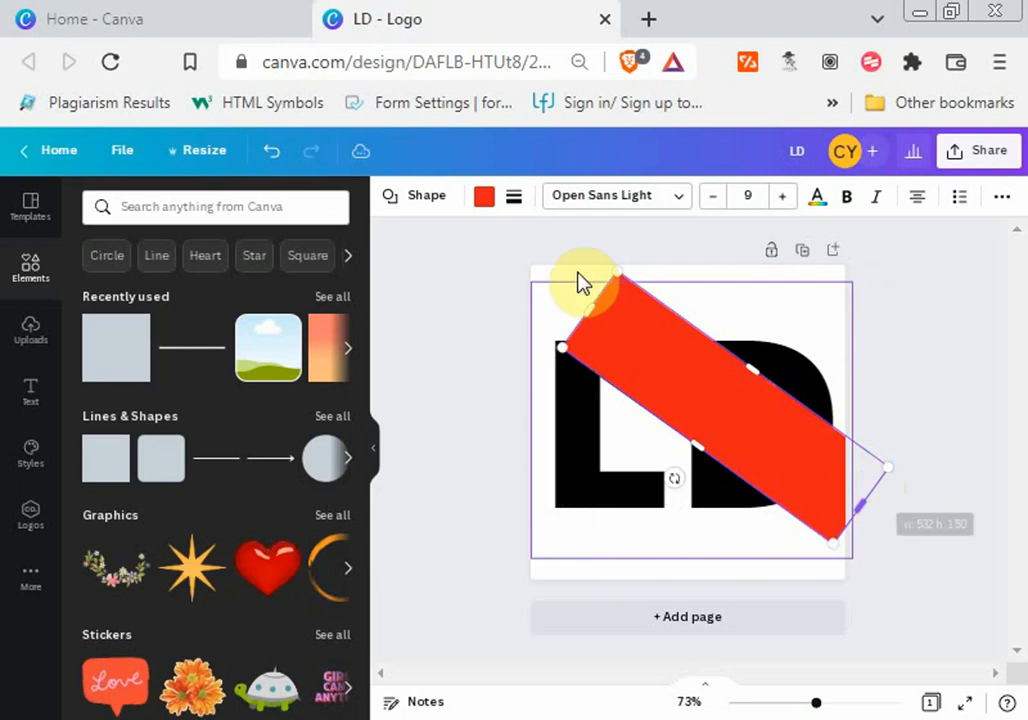
pyautogui.moveTo(594, 301); pyautogui.dragTo(527, 276)
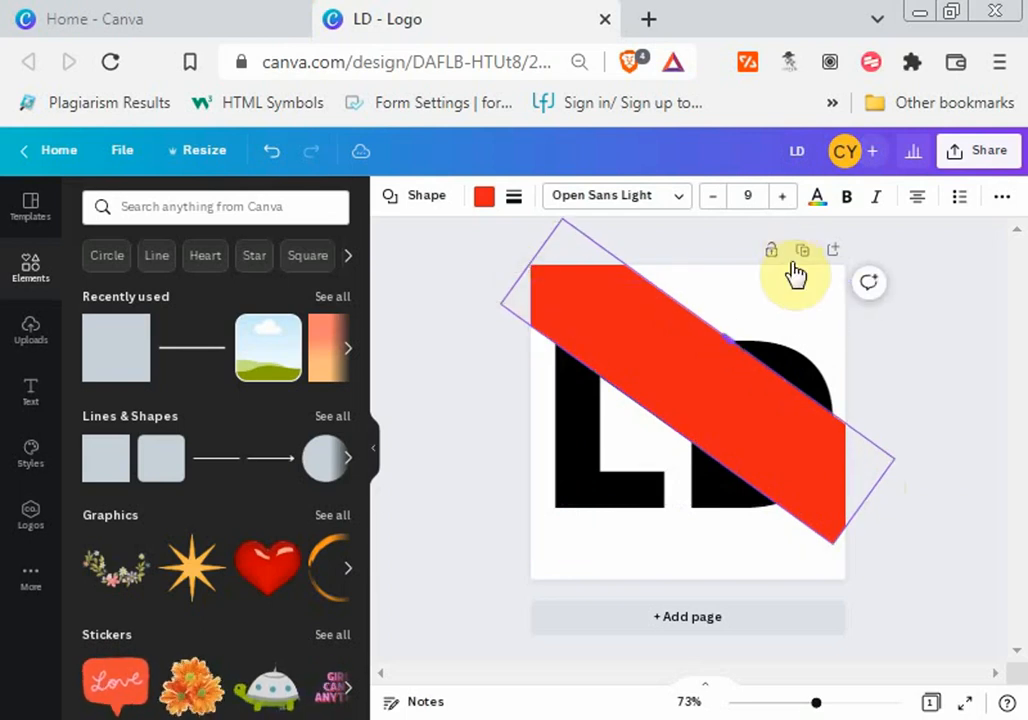
pyautogui.moveTo(728, 340); pyautogui.dragTo(865, 224)
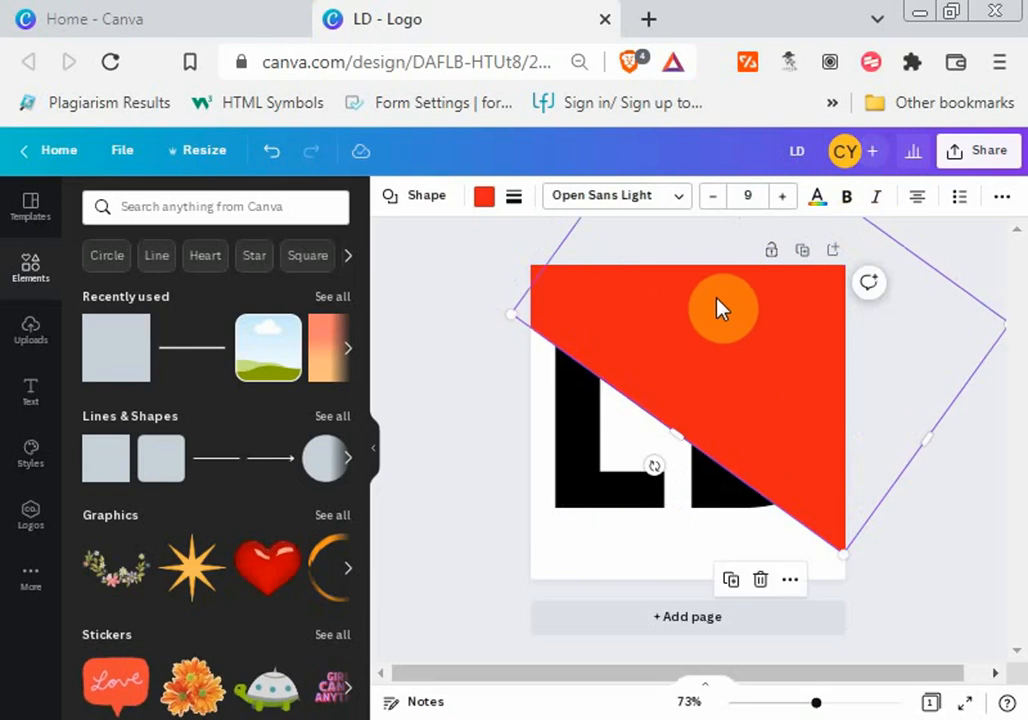
# Step: Cover the page area below the diagonal with a copy of the red shape and realign the upper shape along the line
pyautogui.moveTo(681, 431); pyautogui.dragTo(591, 620)
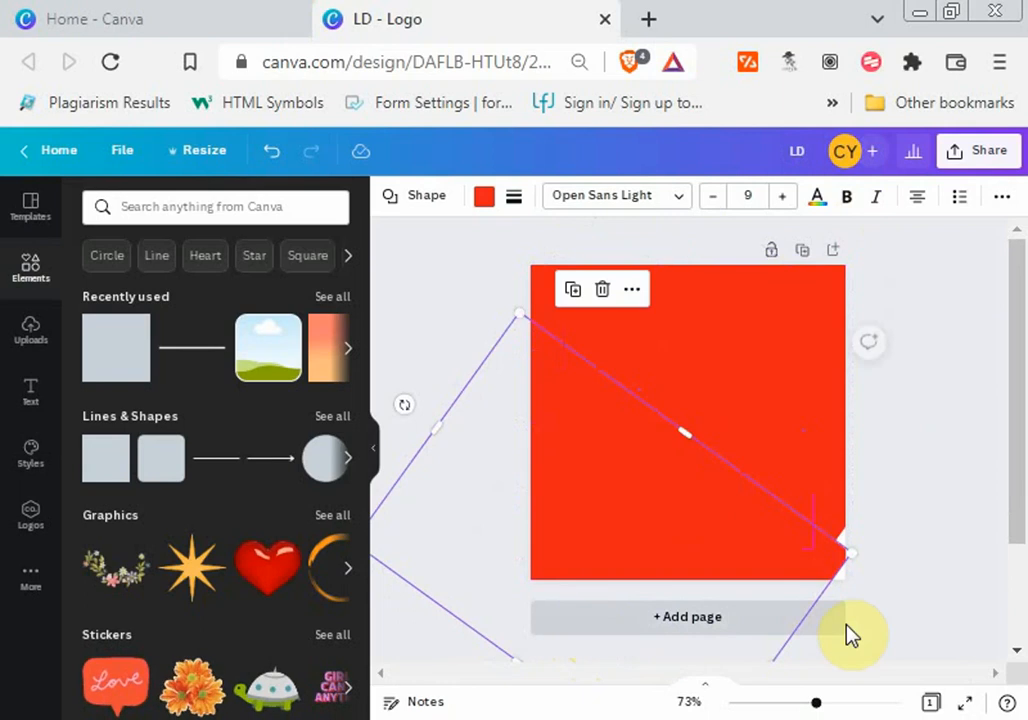
pyautogui.moveTo(824, 489); pyautogui.dragTo(843, 527)
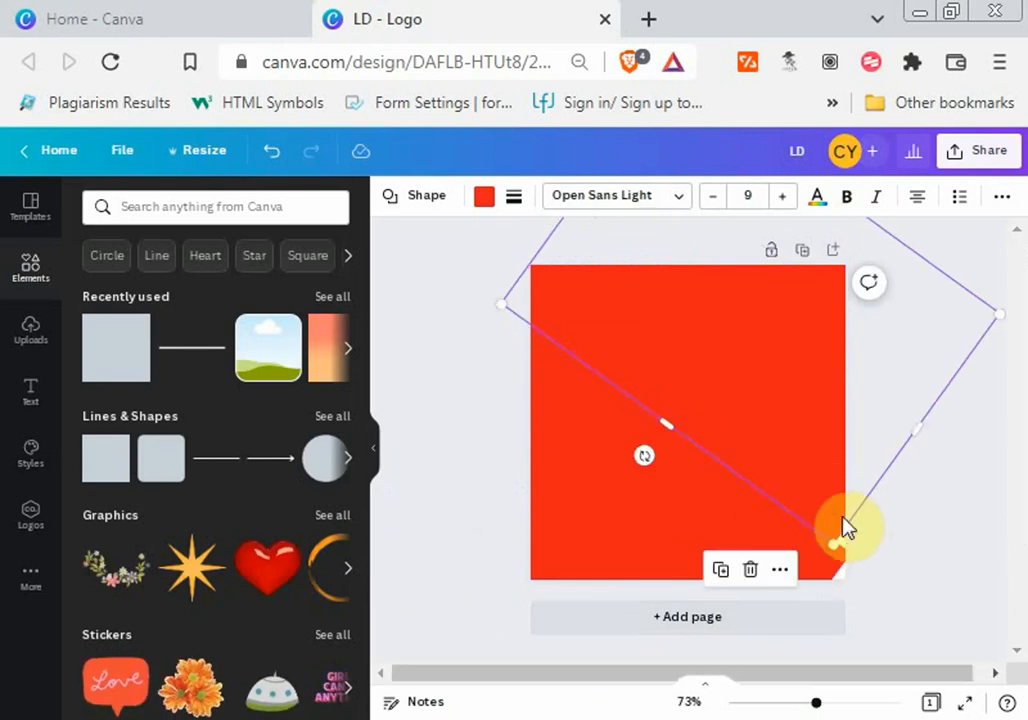
# Step: Extend the red shapes along the diagonal to cover the white gap at the page's lower-right corner
pyautogui.moveTo(854, 551)
pyautogui.mouseDown()
pyautogui.moveTo(845, 562)
pyautogui.moveTo(857, 558)
pyautogui.mouseUp()
pyautogui.click(845, 568)
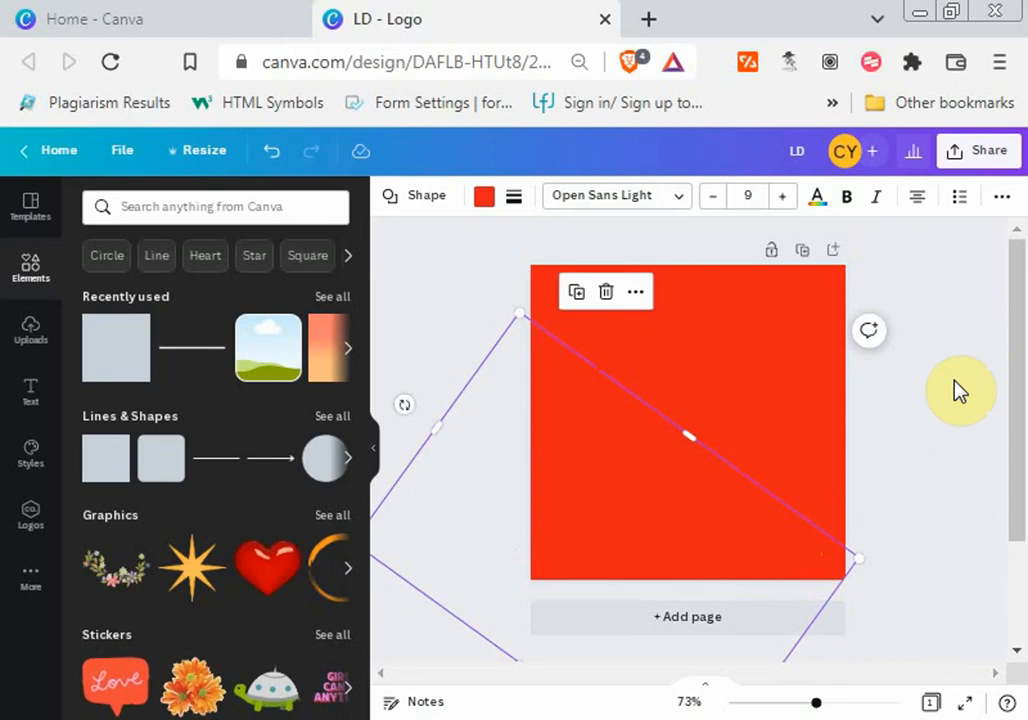
pyautogui.click(955, 390)
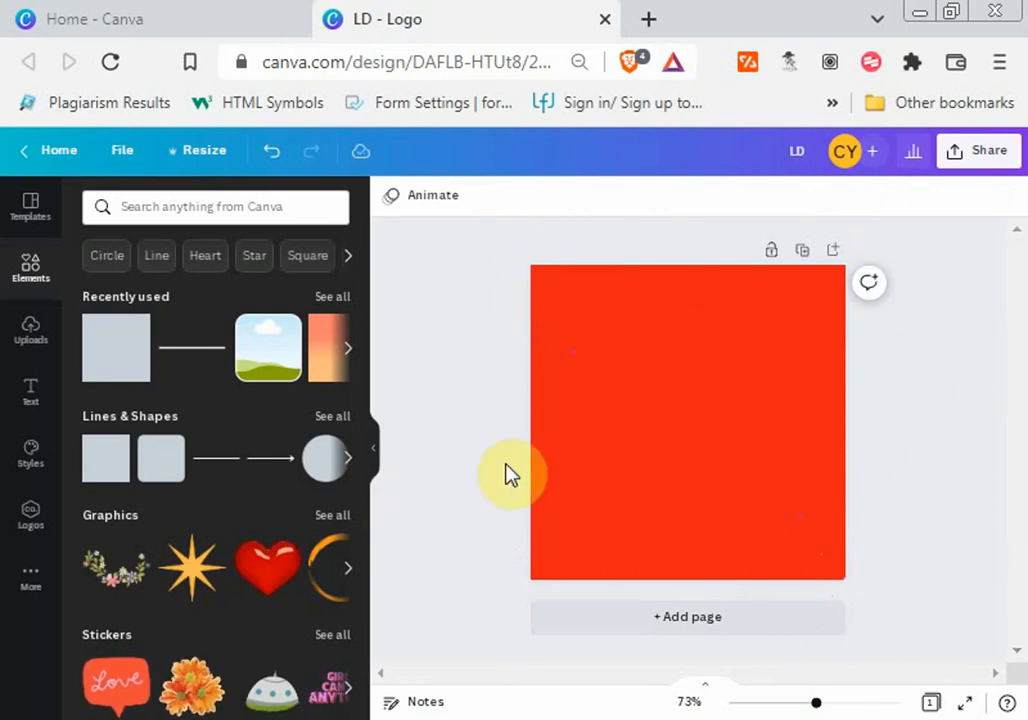
# Step: Duplicate the page and delete the red shape above the diagonal on page 2
pyautogui.click(803, 260)
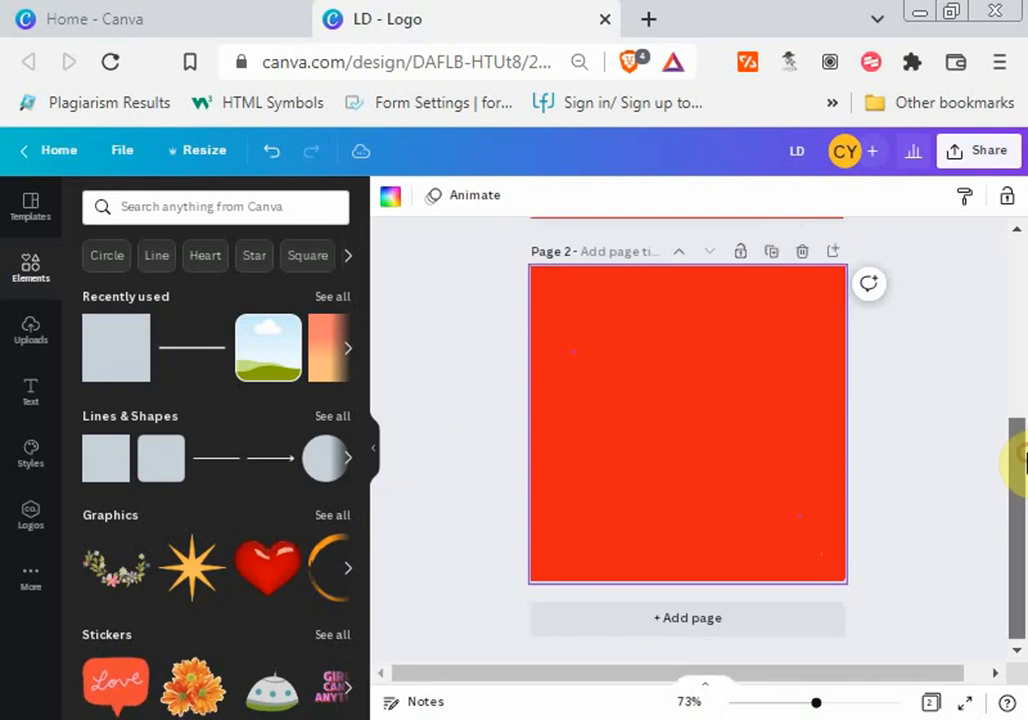
pyautogui.click(770, 338)
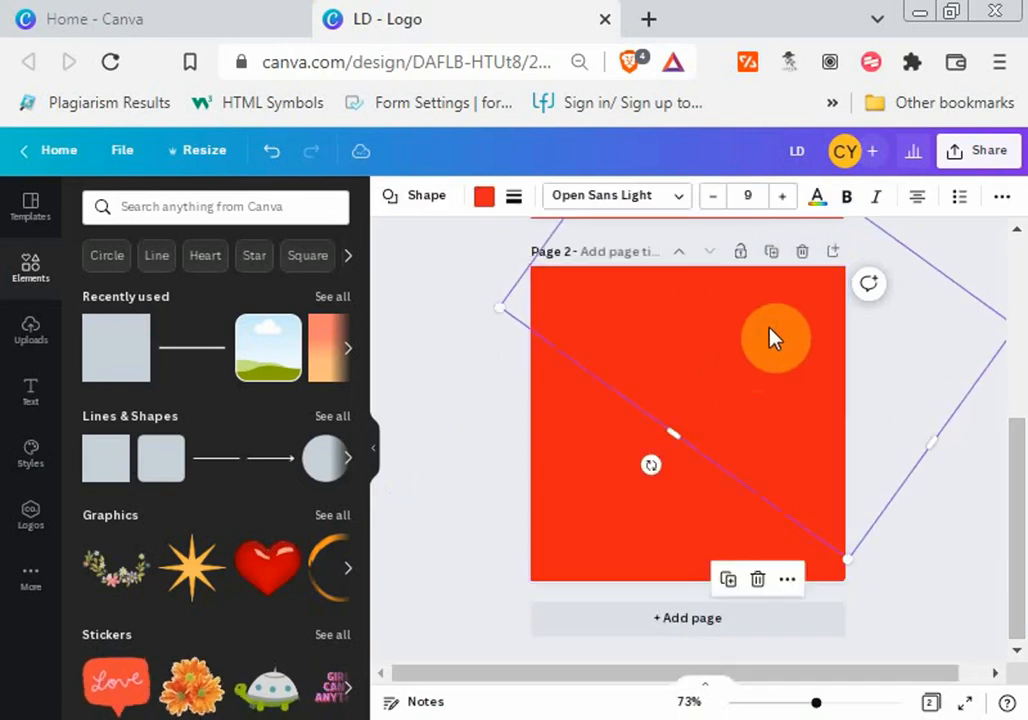
pyautogui.press('Delete')
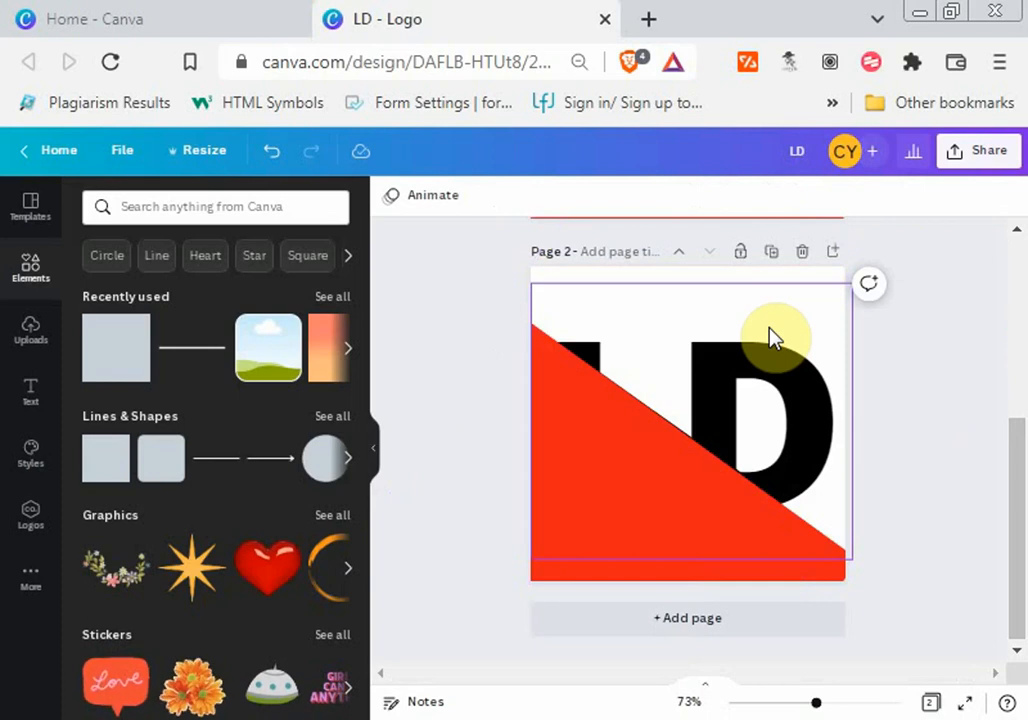
# Step: Delete the red shape below the diagonal on page 1 to uncover the lower part of the LD letters
pyautogui.moveTo(1023, 493); pyautogui.dragTo(1003, 323)
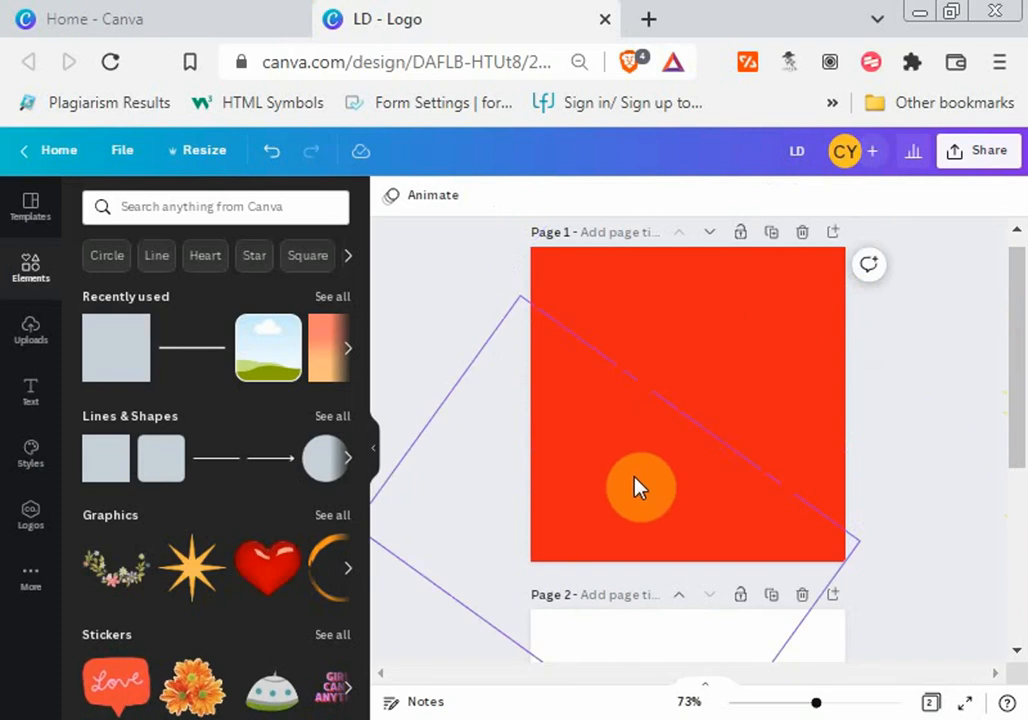
pyautogui.click(603, 480)
pyautogui.press('Delete')
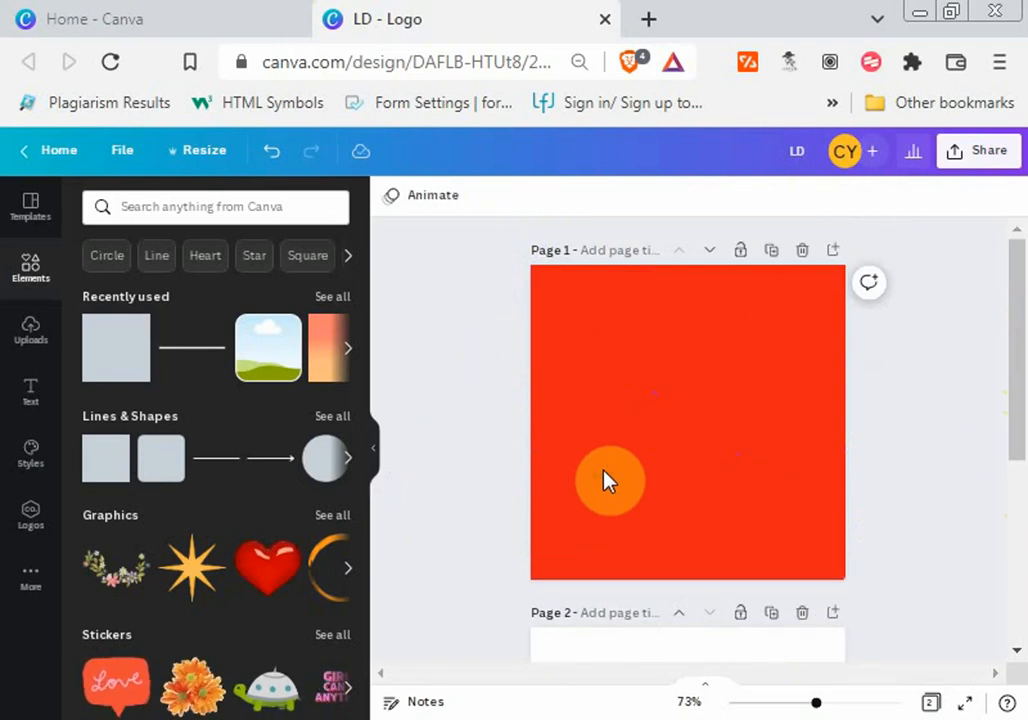
pyautogui.click(566, 512)
pyautogui.press('Delete')
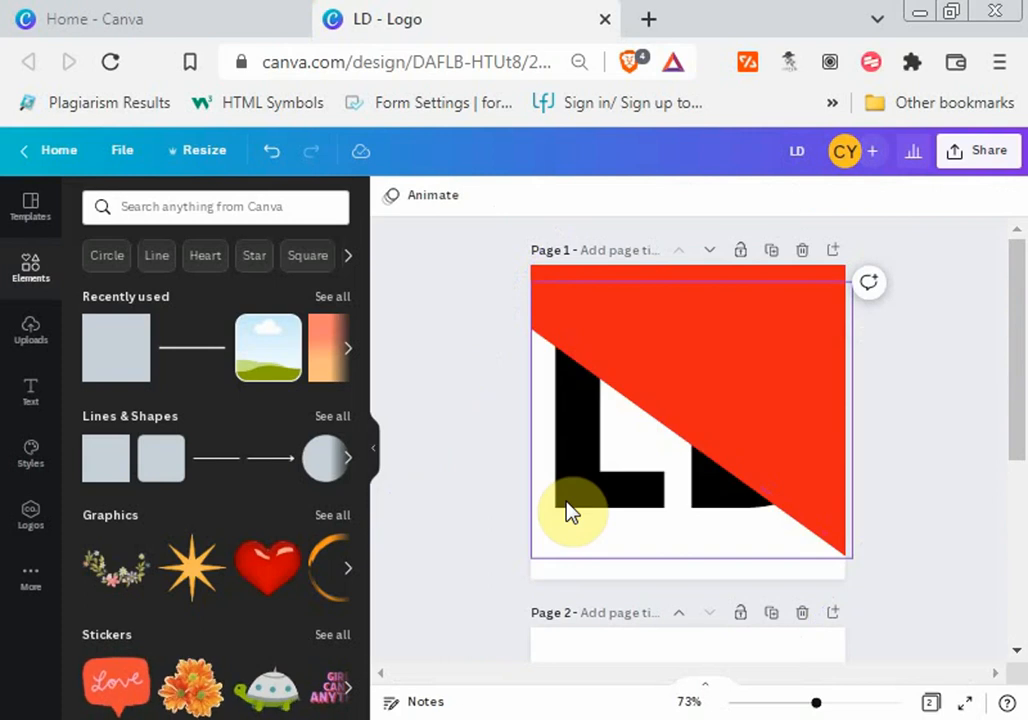
# Step: Recolour the red shape above the diagonal on page 1 to the white document colour
pyautogui.click(752, 366)
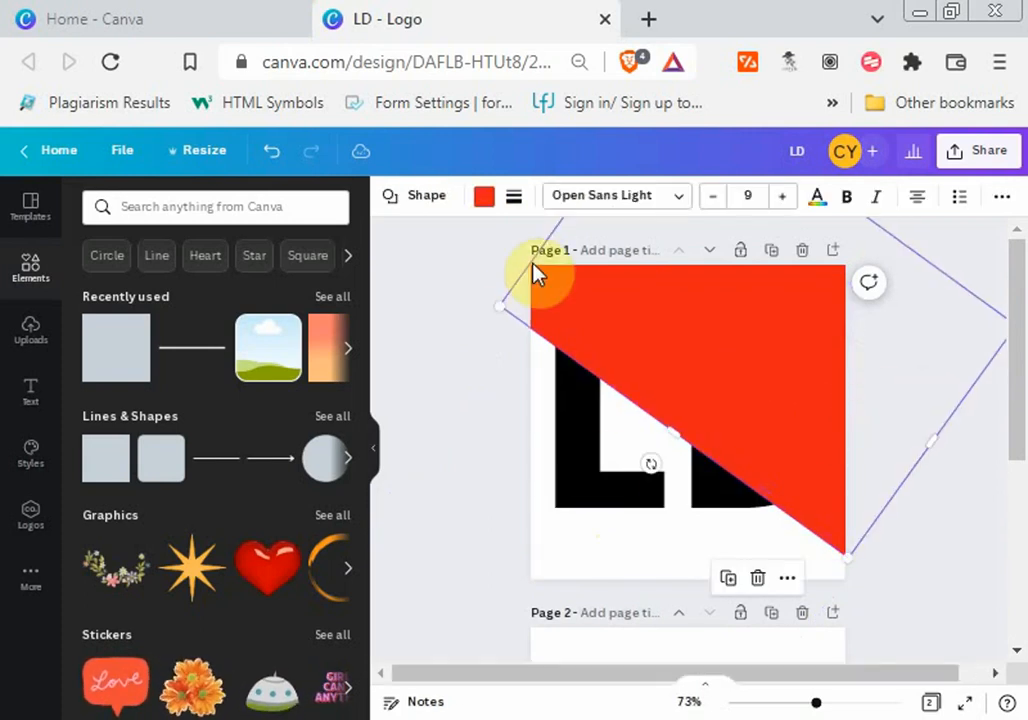
pyautogui.click(484, 208)
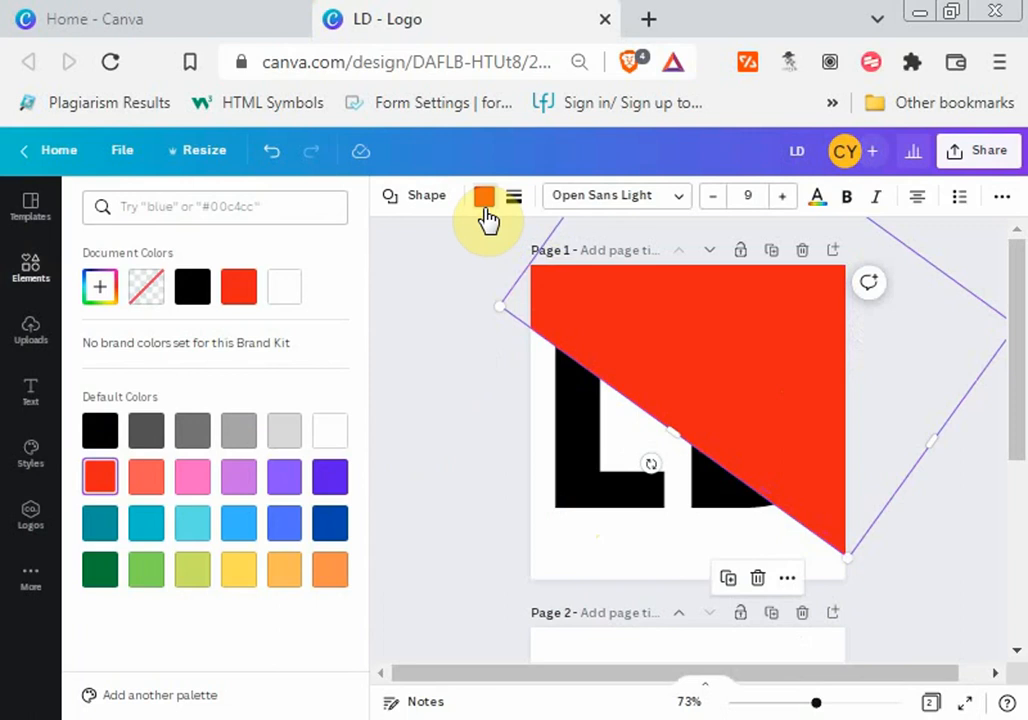
pyautogui.click(279, 300)
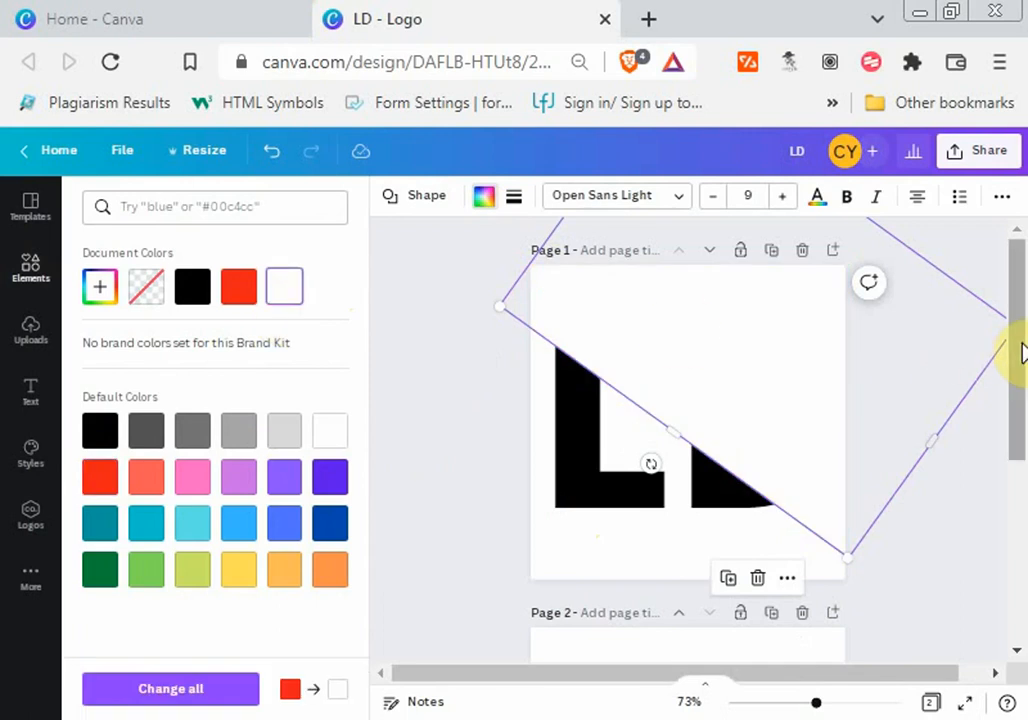
# Step: Recolour the red shape below the diagonal on page 2 to the white document colour
pyautogui.moveTo(1019, 349); pyautogui.dragTo(1022, 525)
pyautogui.scroll(-2, 615, 592)
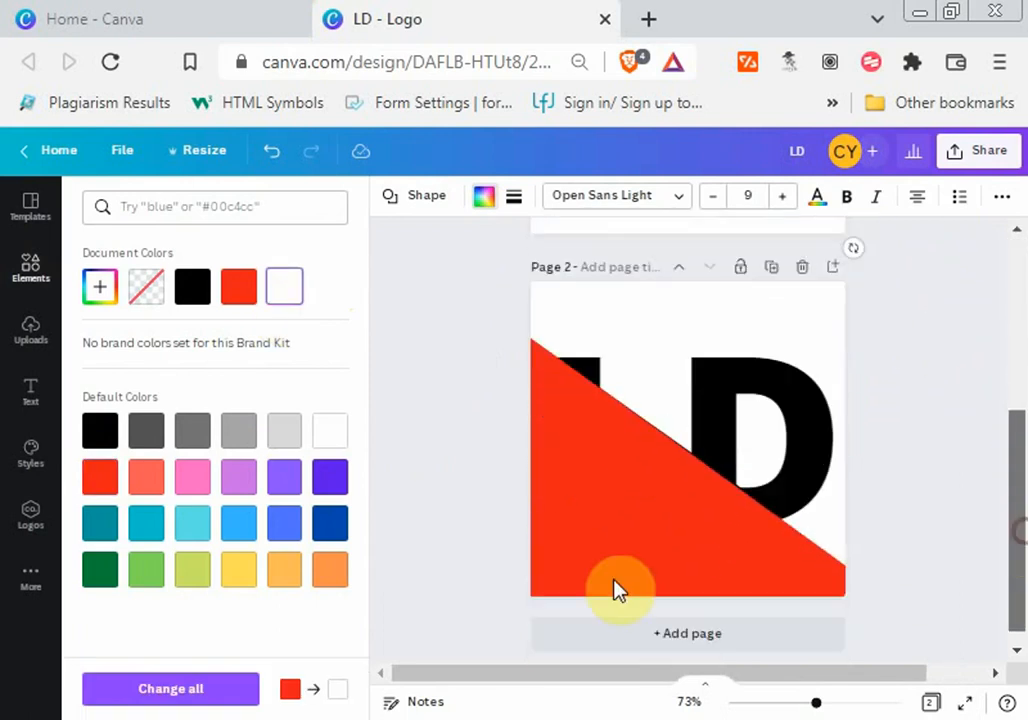
pyautogui.click(595, 558)
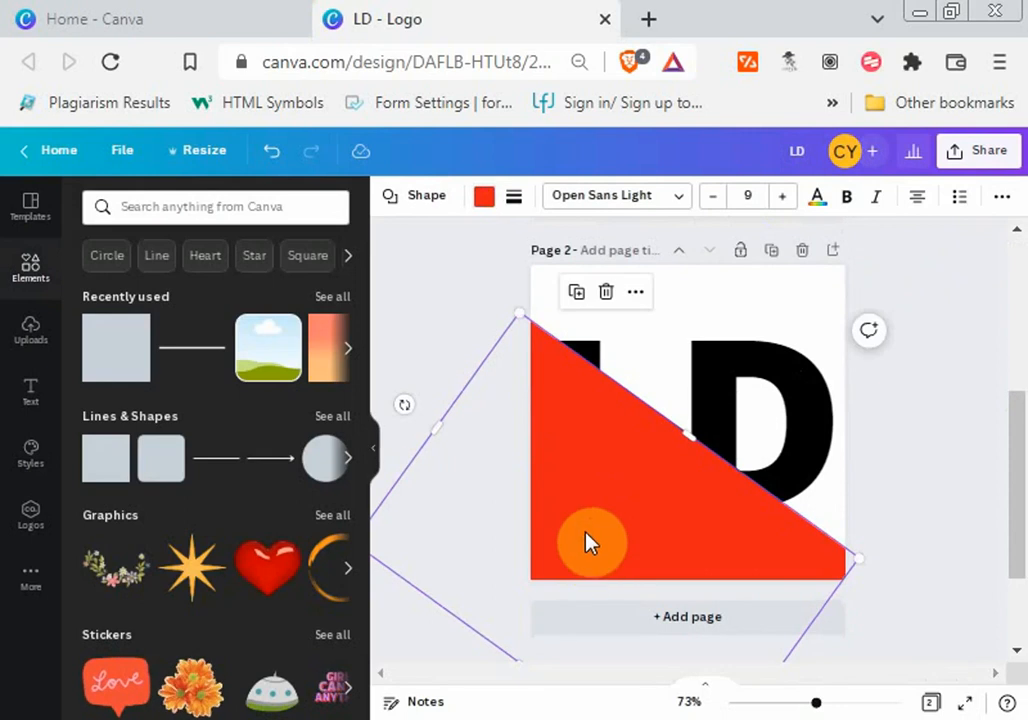
pyautogui.click(482, 196)
pyautogui.click(288, 288)
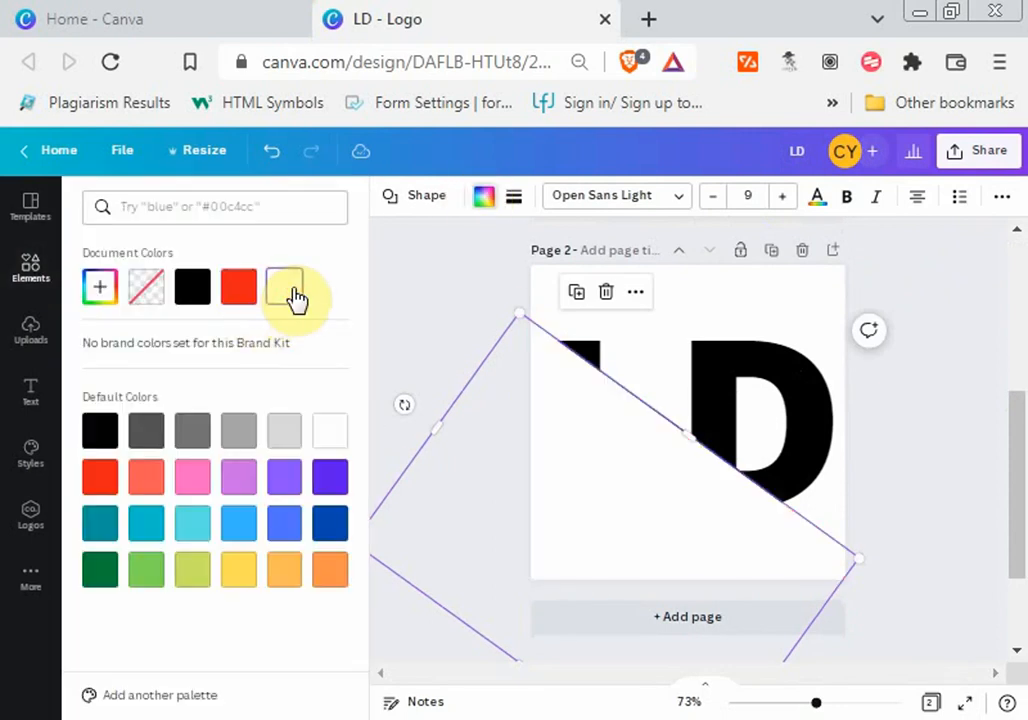
pyautogui.click(925, 482)
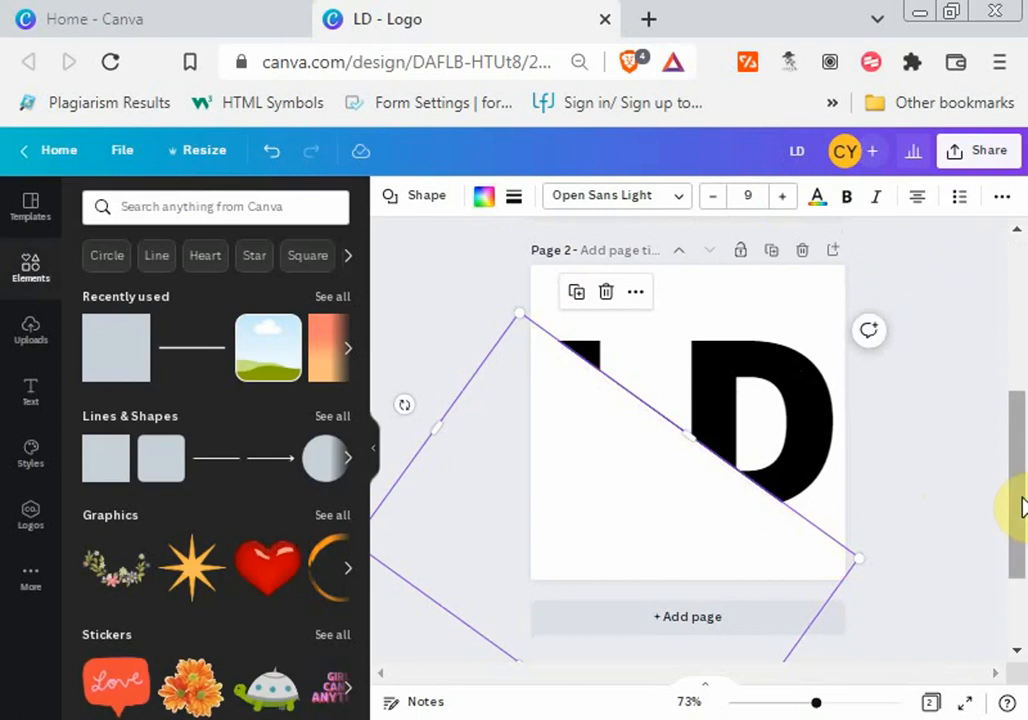
pyautogui.click(978, 488)
# Step: Download only page 1 as a PNG with a transparent background
pyautogui.moveTo(1010, 482); pyautogui.dragTo(1005, 345)
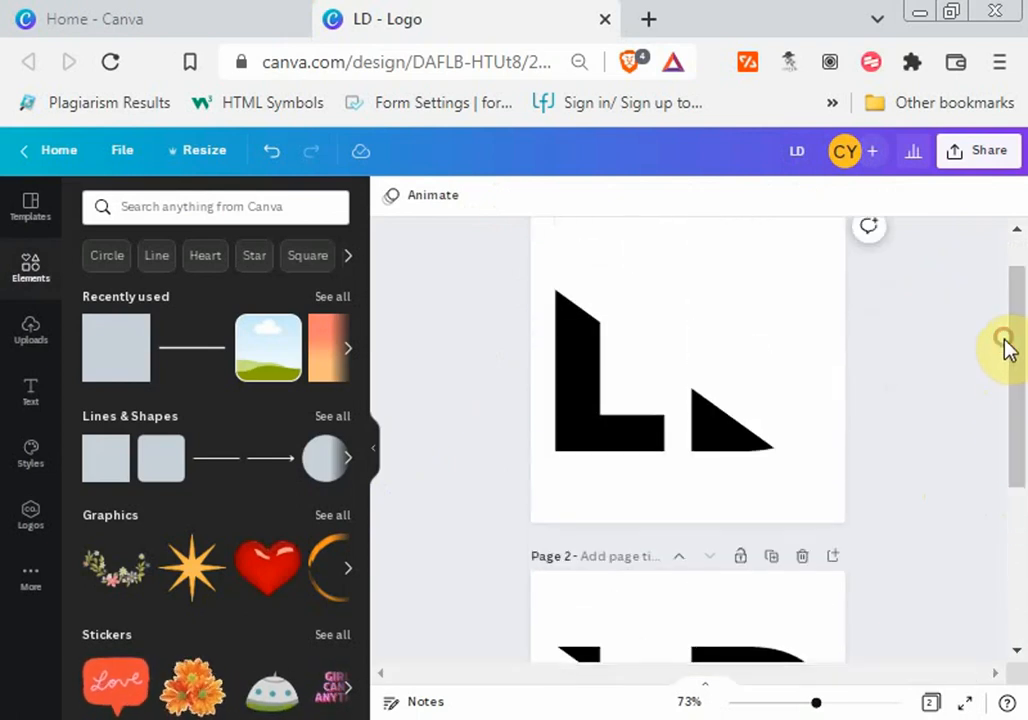
pyautogui.click(978, 160)
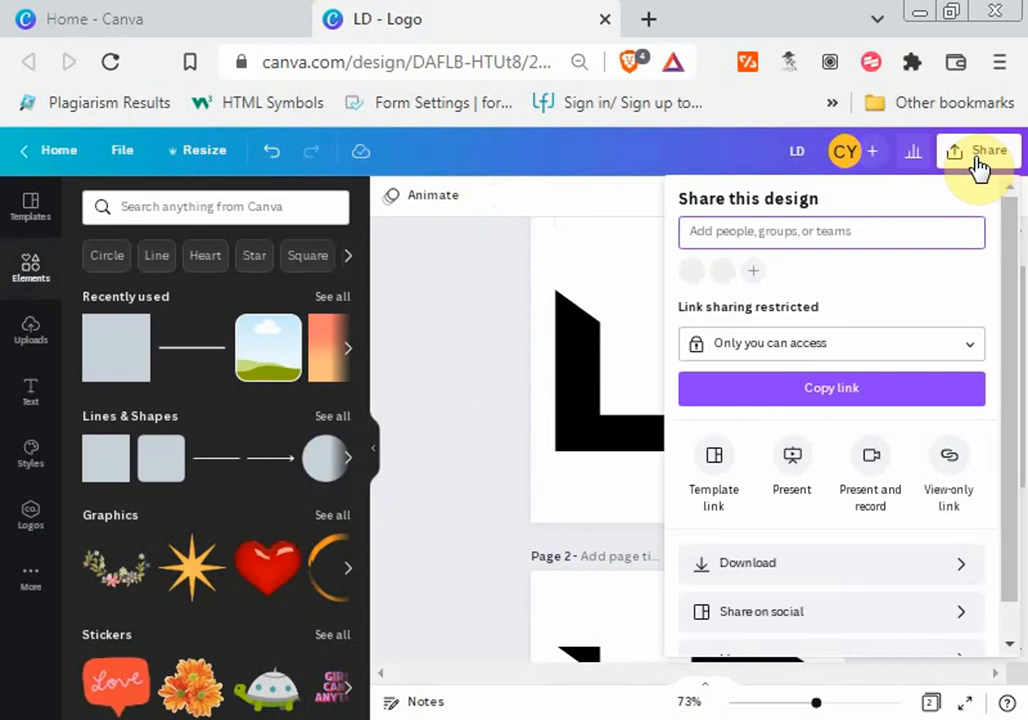
pyautogui.scroll(-1, 1012, 320)
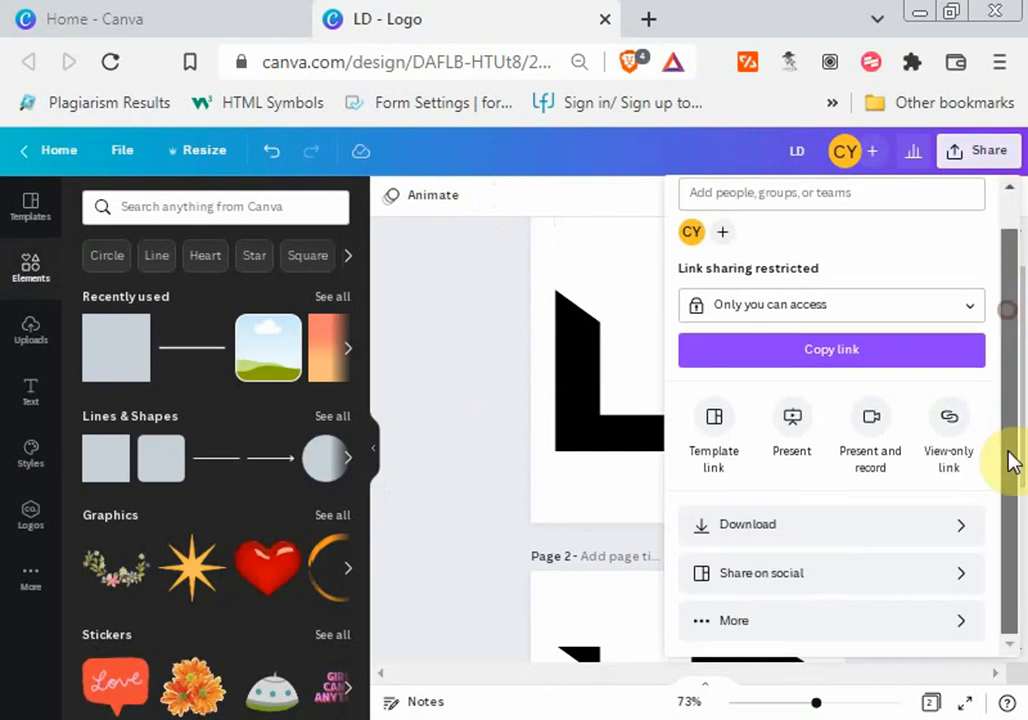
pyautogui.click(884, 533)
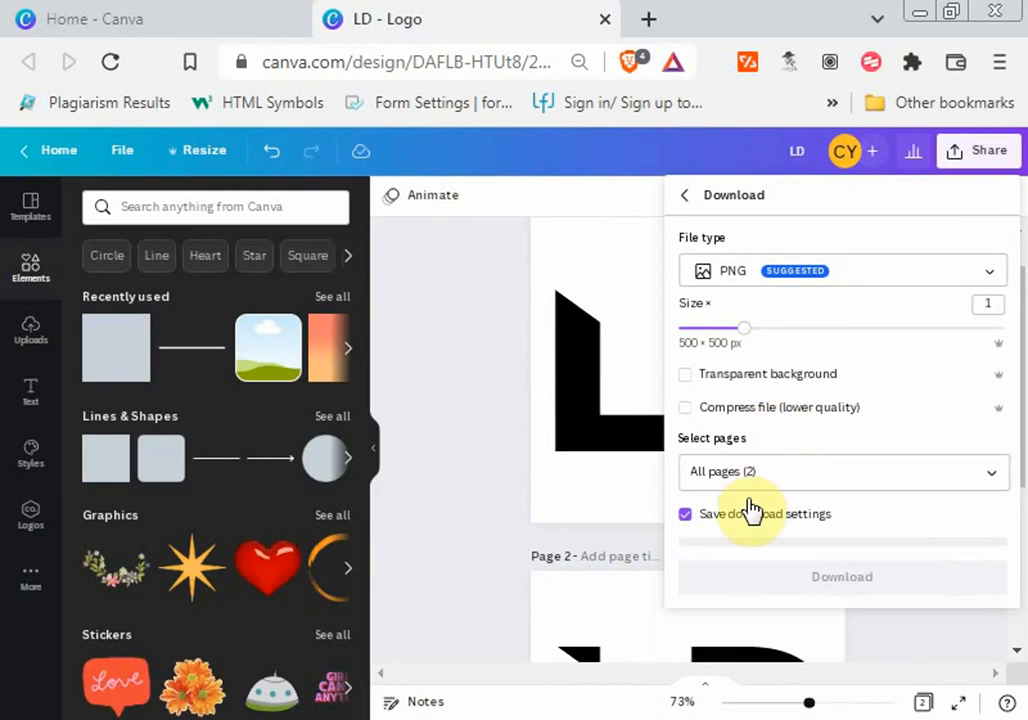
pyautogui.click(996, 485)
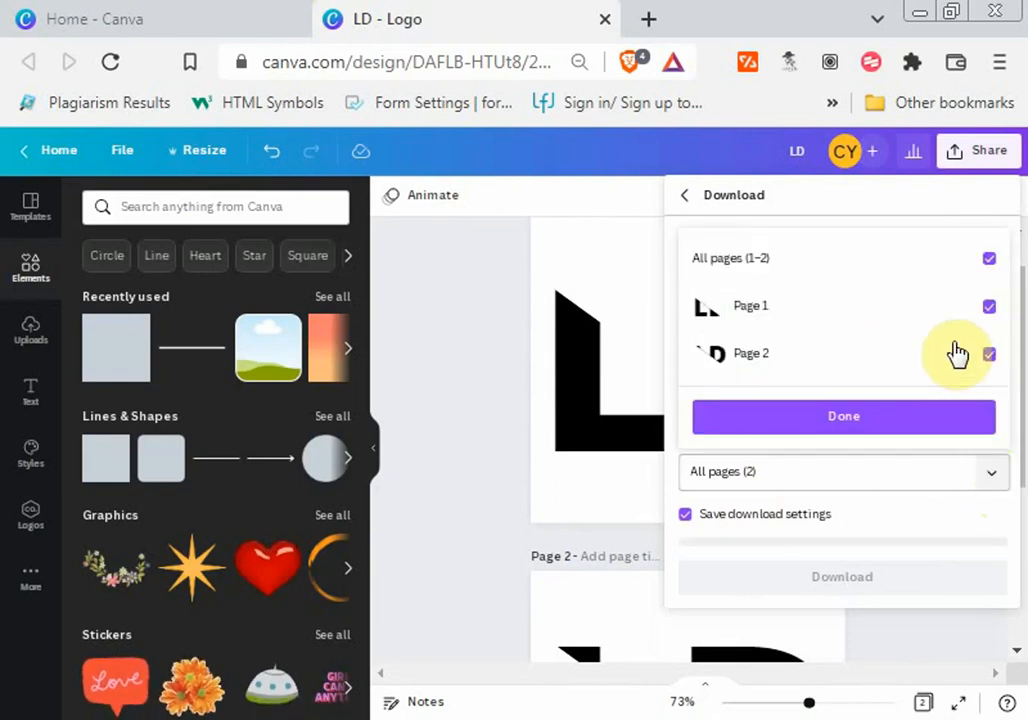
pyautogui.click(989, 354)
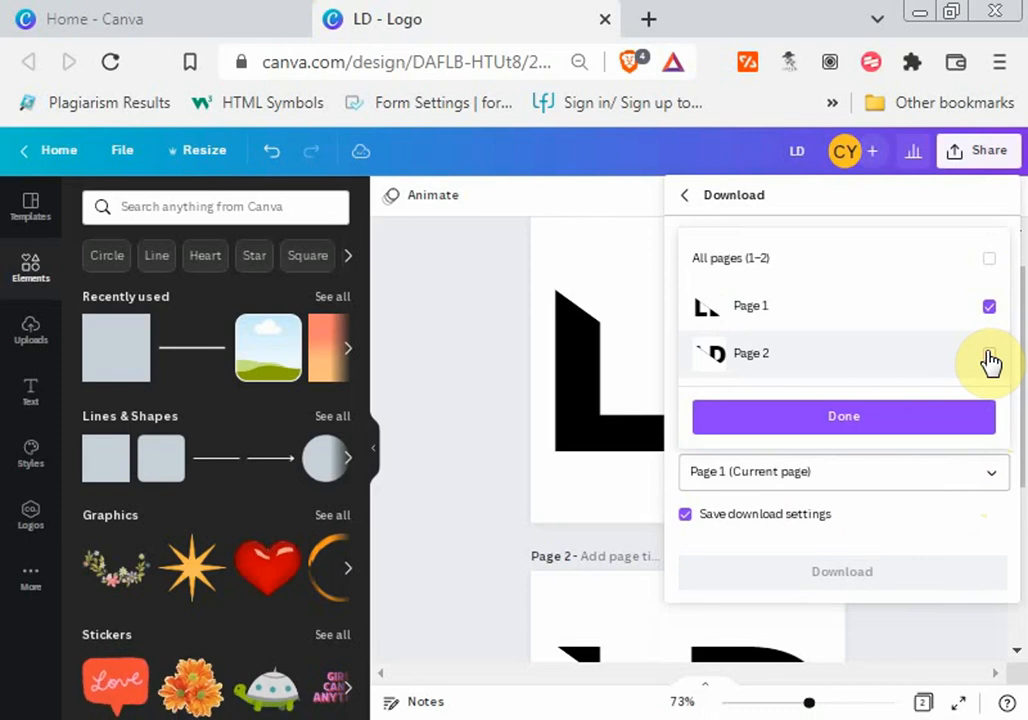
pyautogui.click(862, 420)
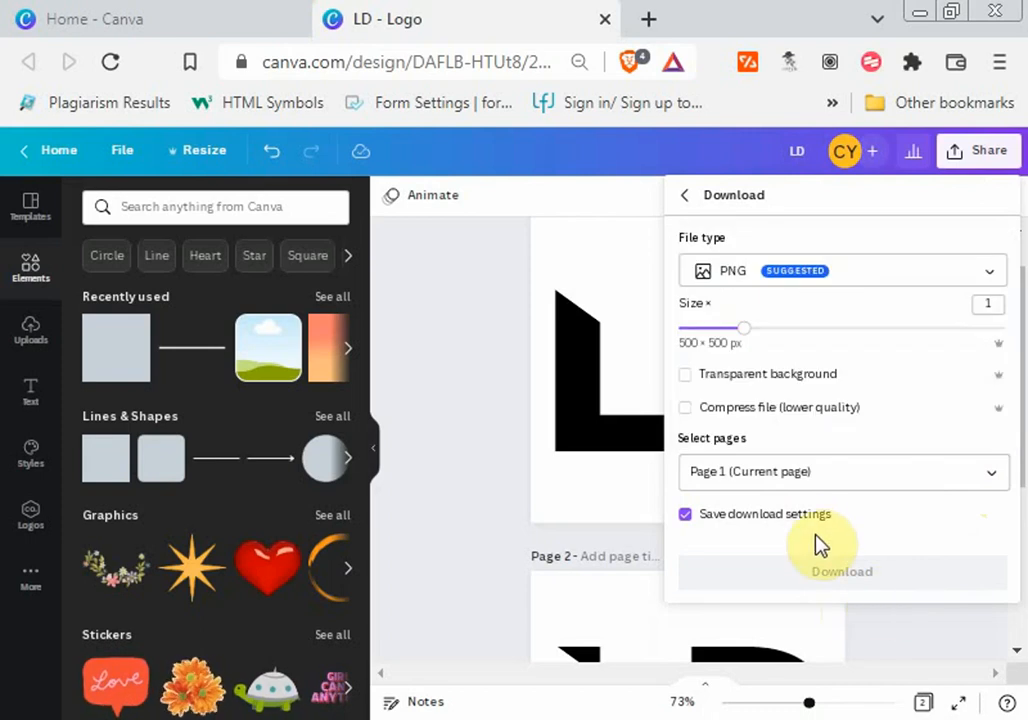
pyautogui.click(686, 380)
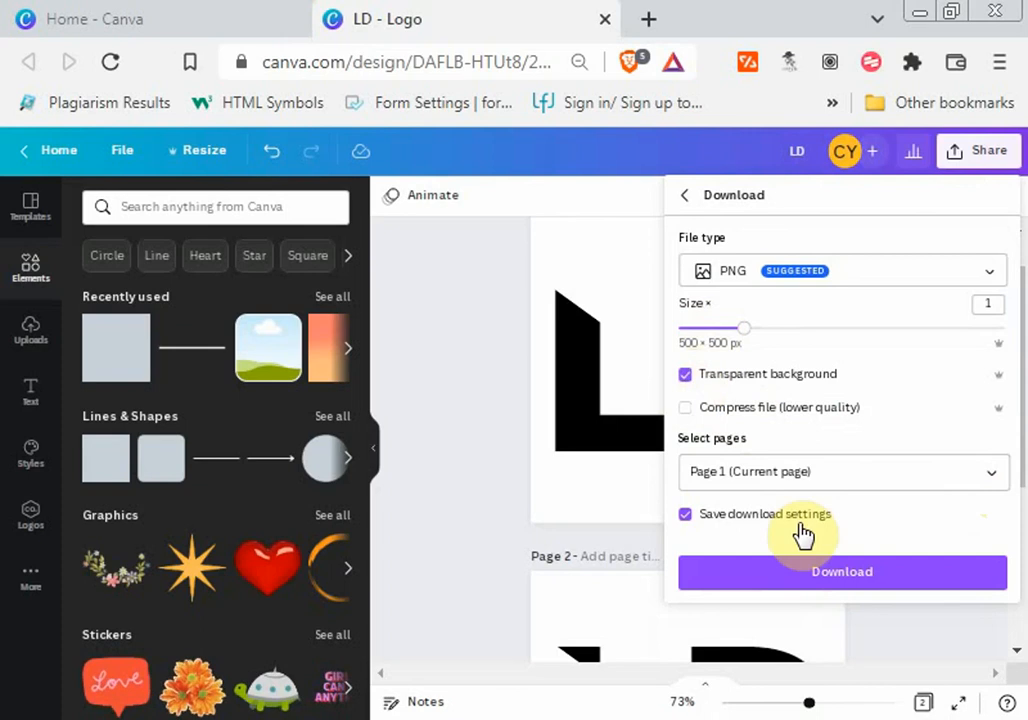
pyautogui.click(797, 580)
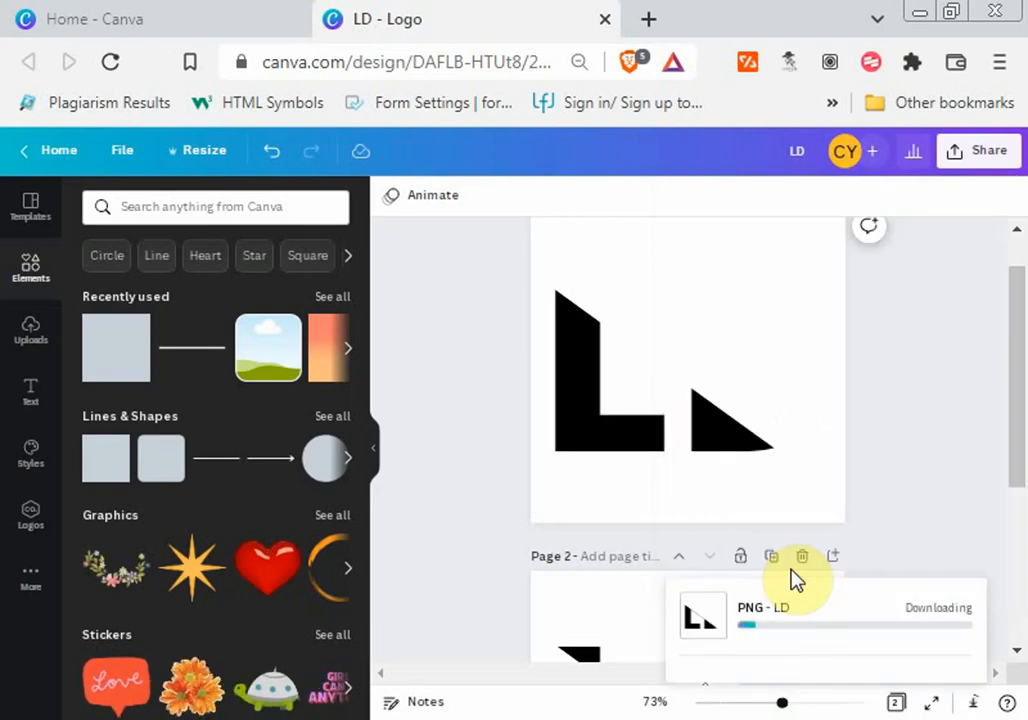
# Step: Download only page 2 as a separate PNG, keeping the transparent background option
pyautogui.click(986, 155)
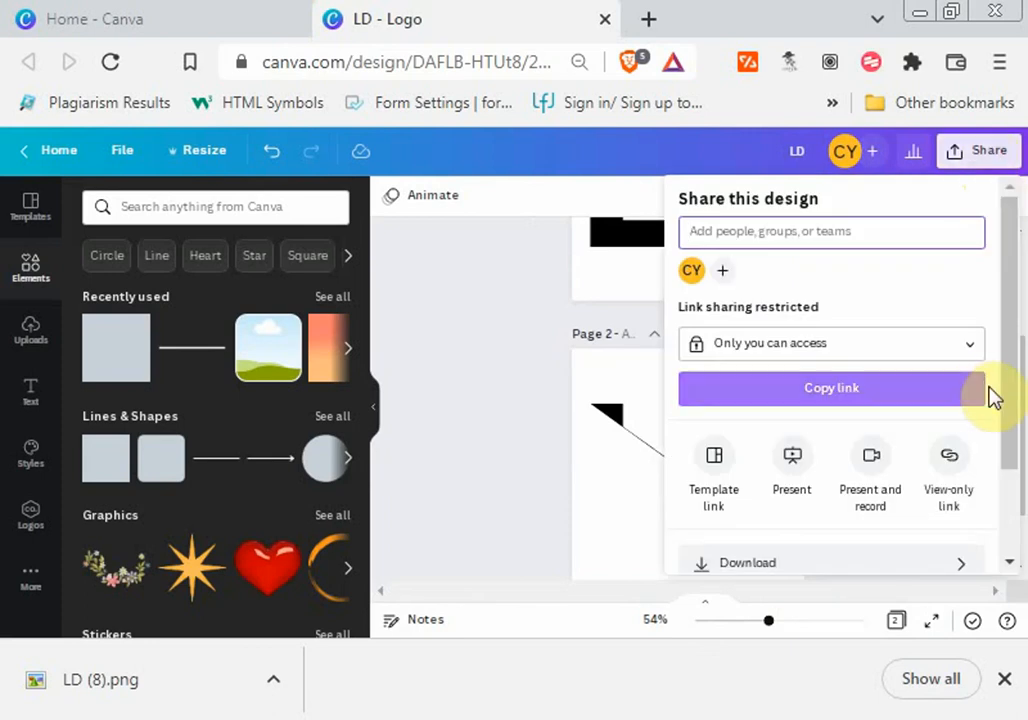
pyautogui.moveTo(1010, 408); pyautogui.dragTo(1013, 590)
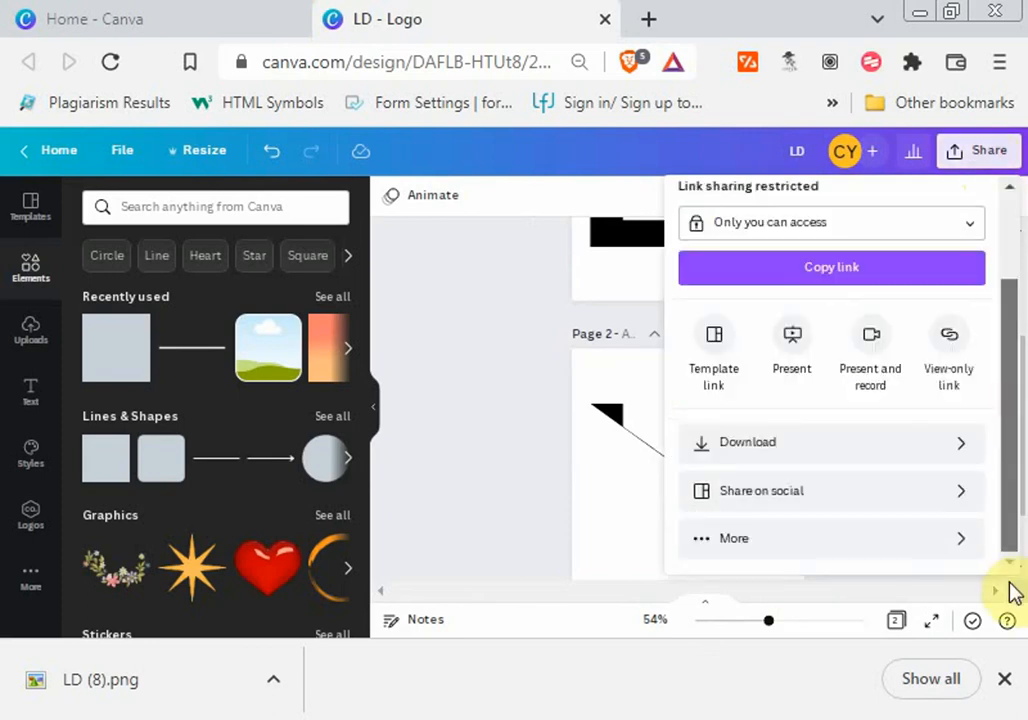
pyautogui.click(878, 448)
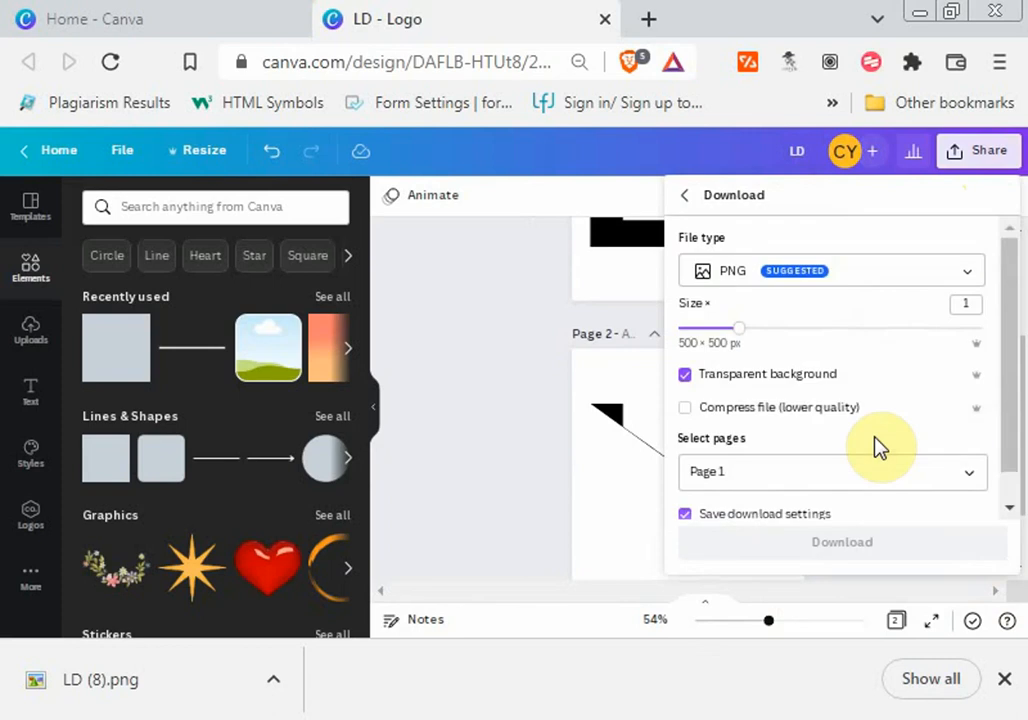
pyautogui.click(968, 481)
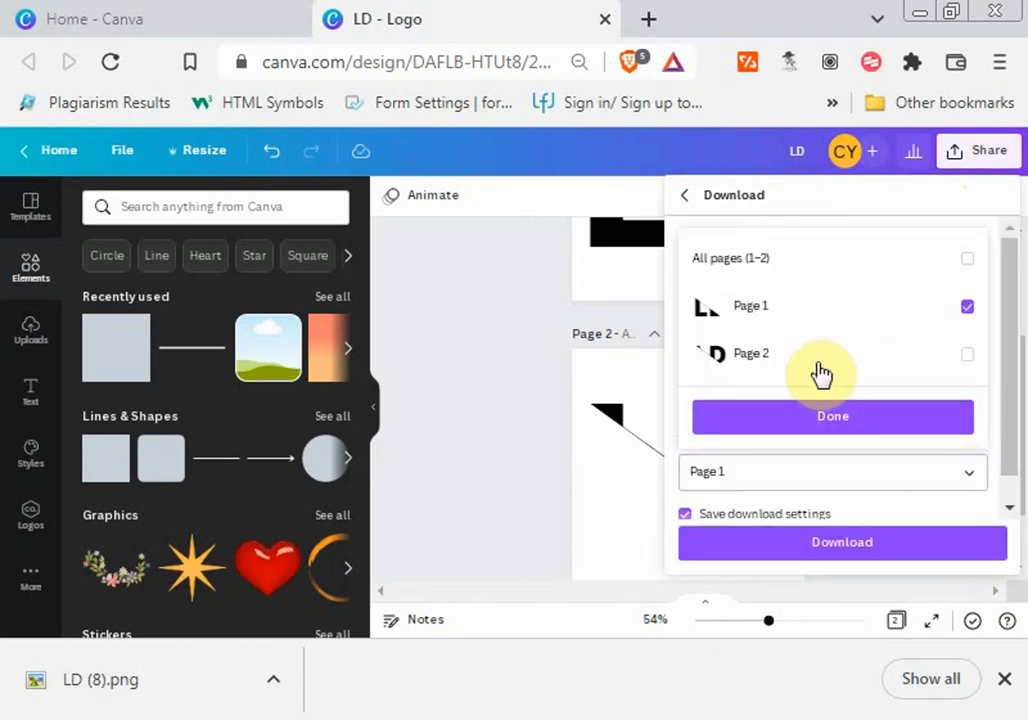
pyautogui.click(888, 310)
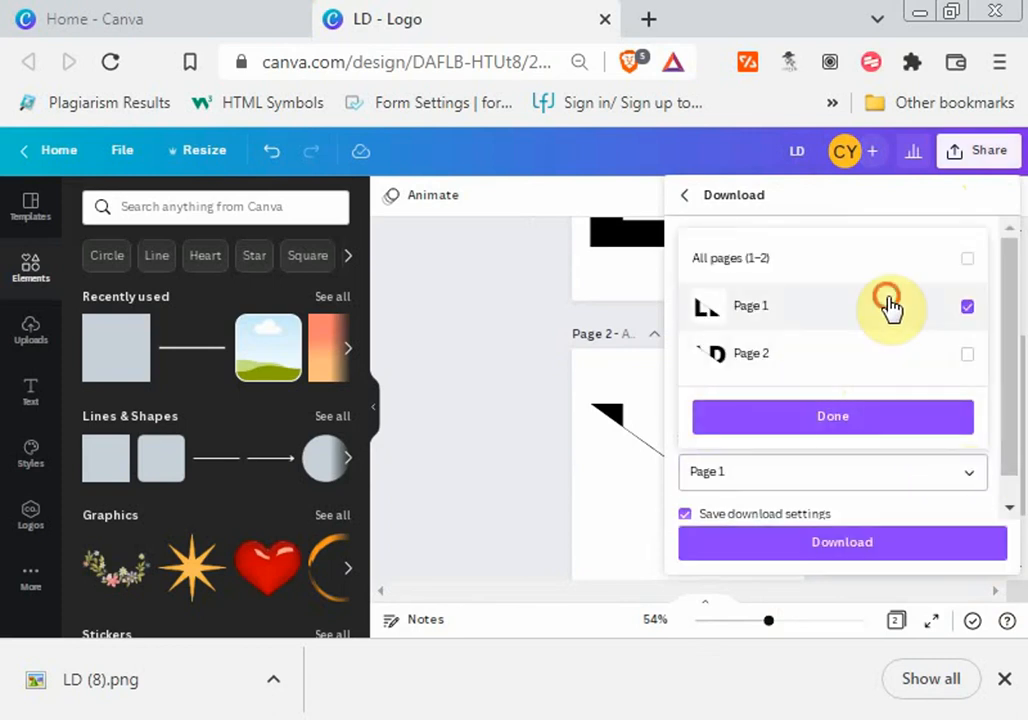
pyautogui.click(866, 370)
pyautogui.click(838, 416)
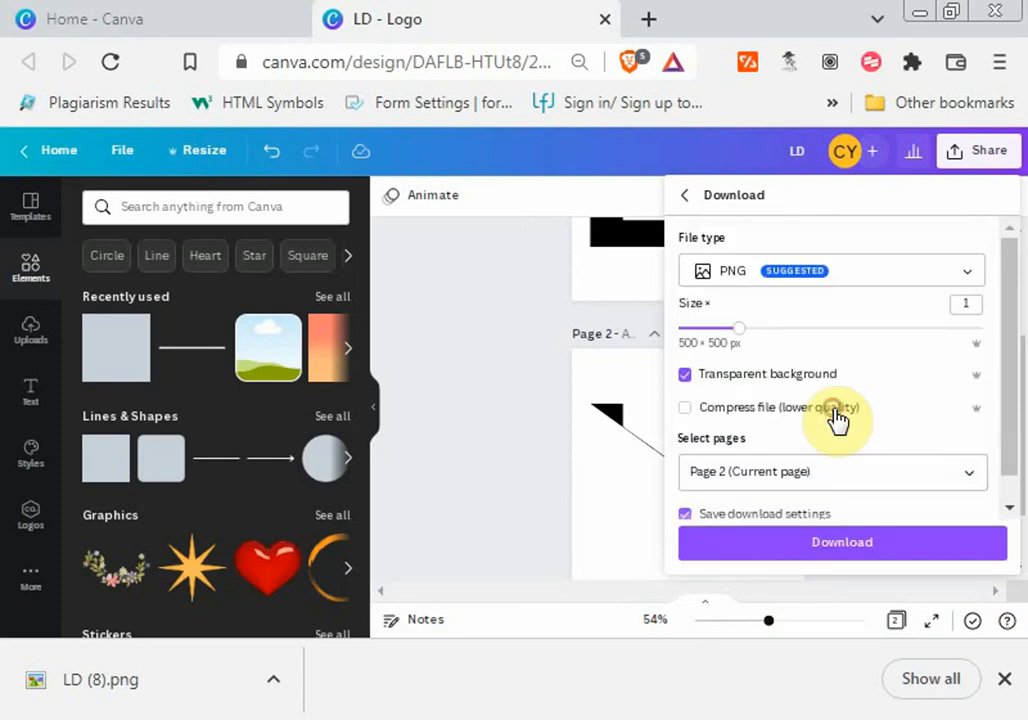
pyautogui.click(780, 545)
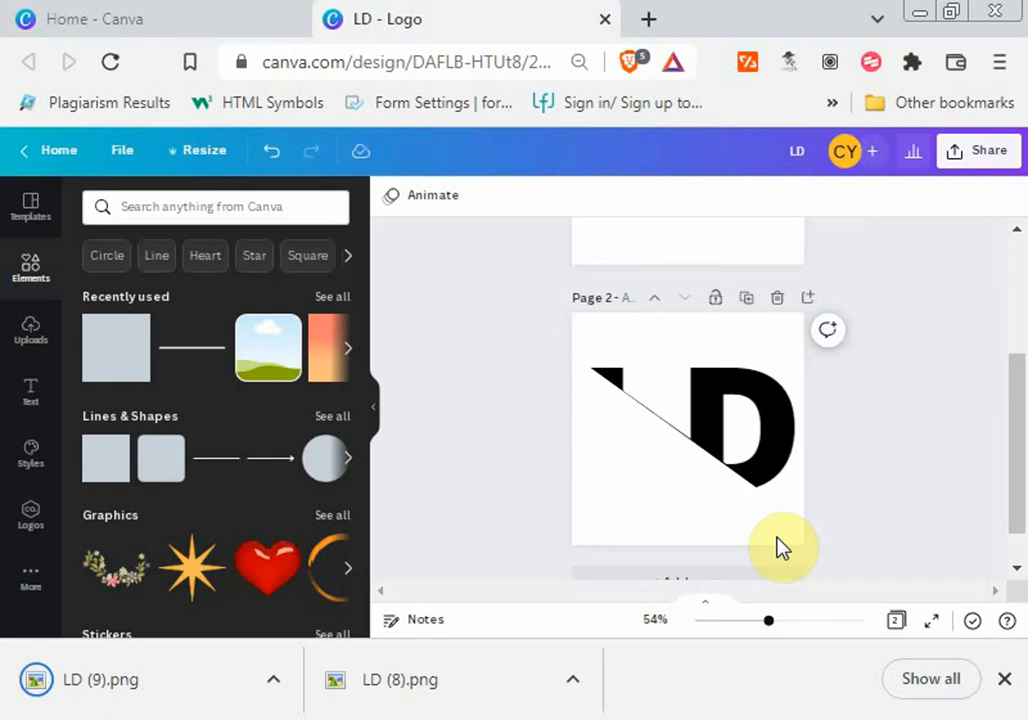
# Step: Open the remove.bg website in a new browser tab
pyautogui.moveTo(1020, 443)
pyautogui.mouseDown()
pyautogui.moveTo(1018, 338)
pyautogui.moveTo(1018, 447)
pyautogui.mouseUp()
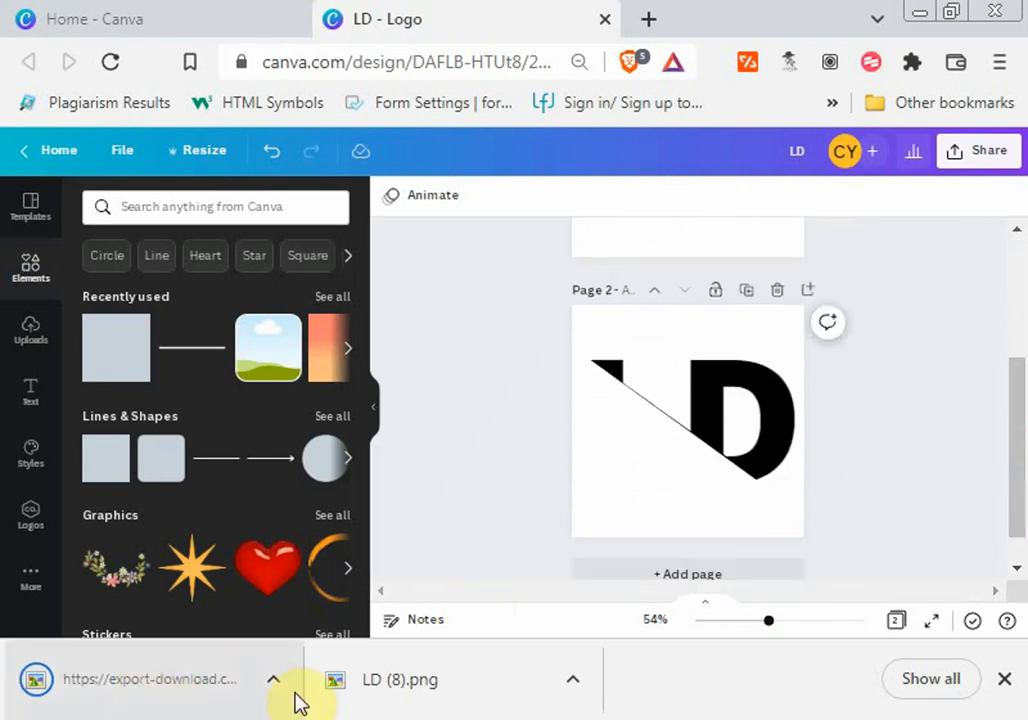
pyautogui.moveTo(379, 706); pyautogui.dragTo(632, 14)
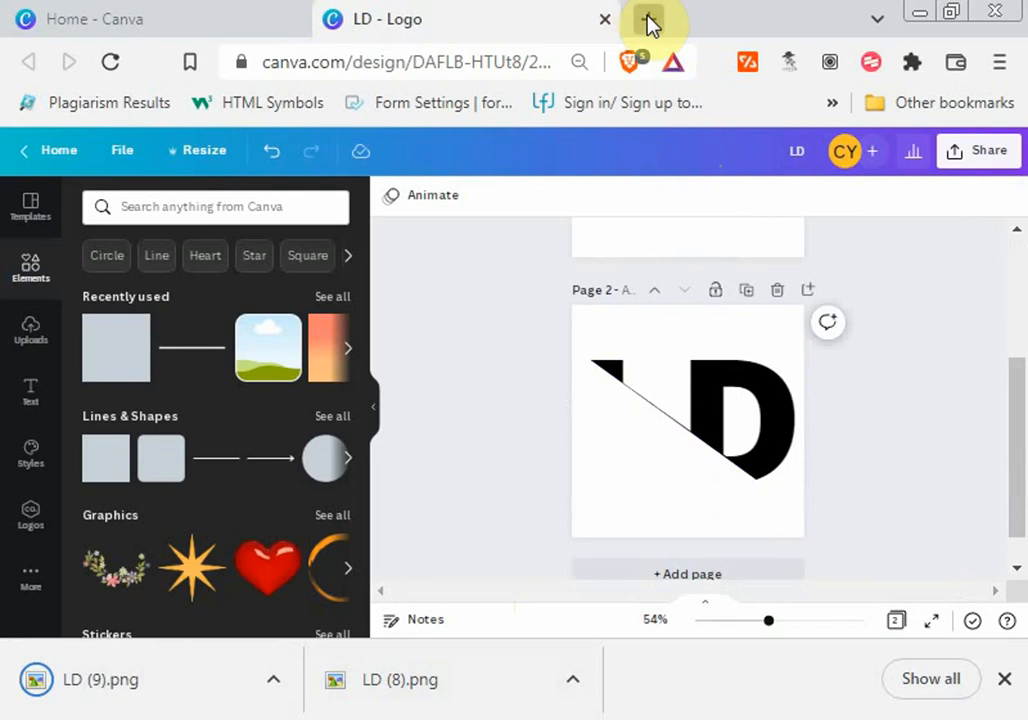
pyautogui.click(648, 20)
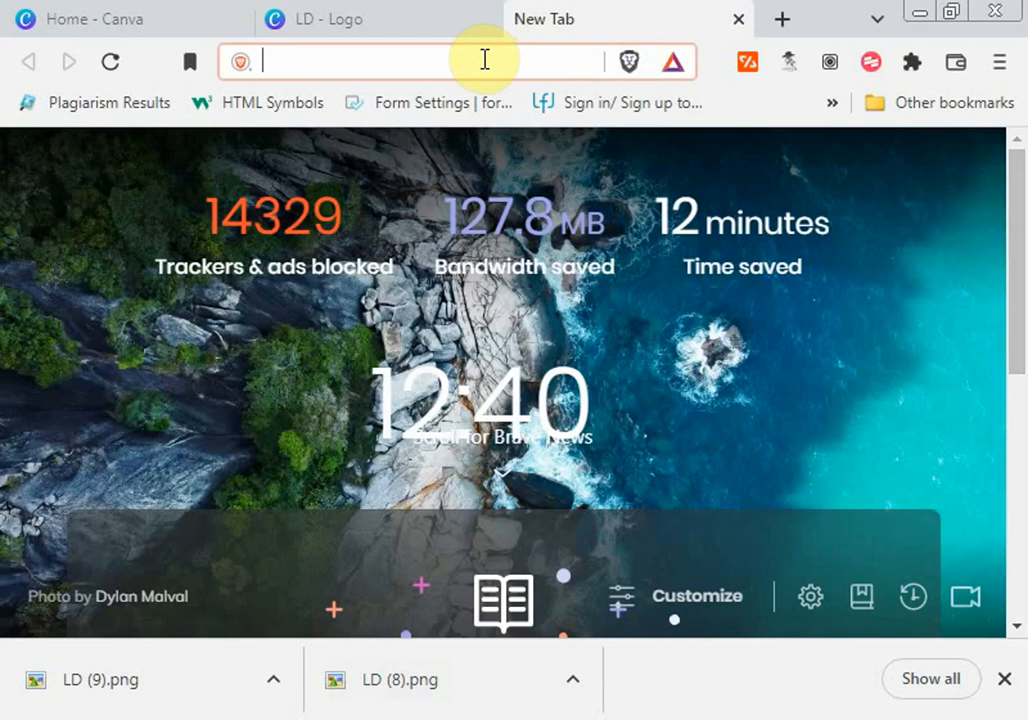
pyautogui.write('remove.bg')
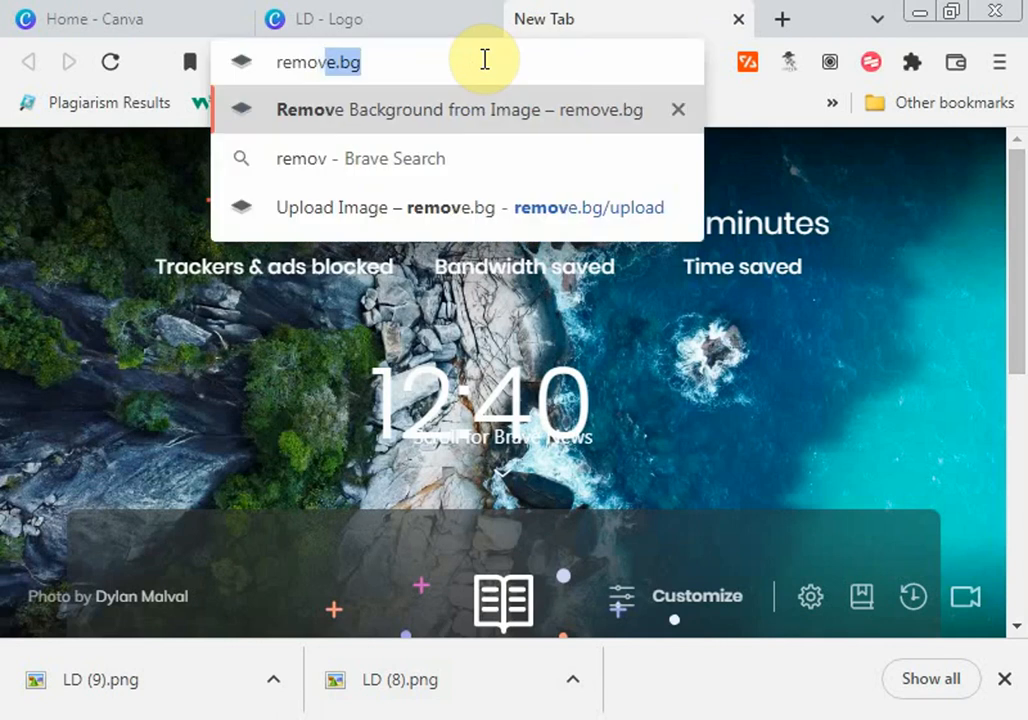
pyautogui.press('Return')
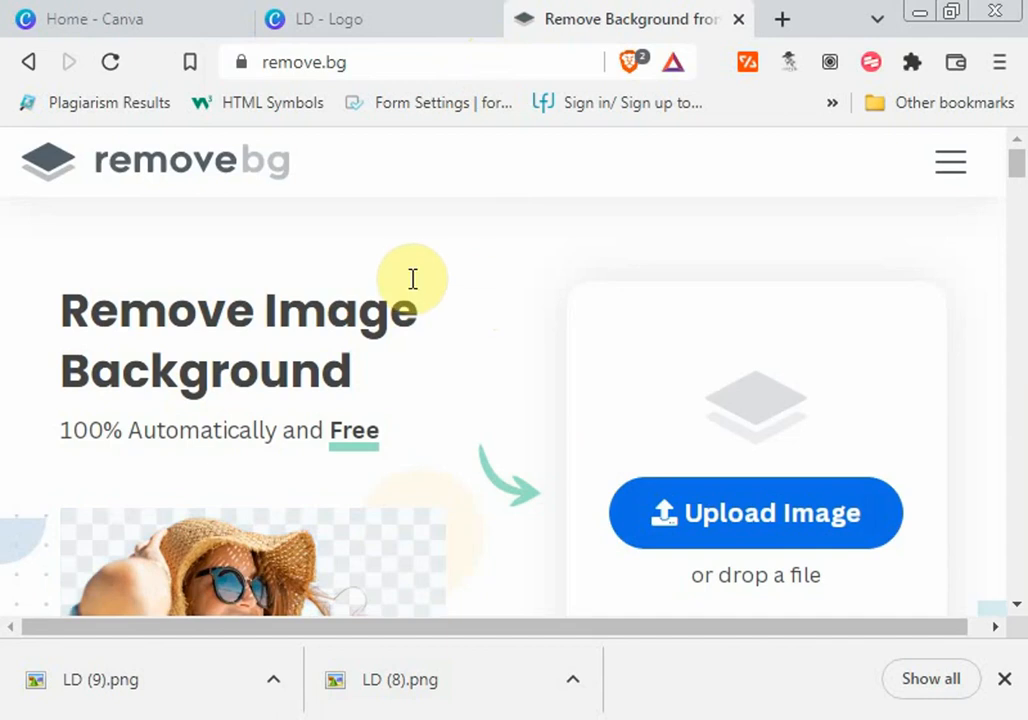
# Step: Upload the downloaded LD (8).png to remove.bg to remove its background
pyautogui.moveTo(1017, 165)
pyautogui.mouseDown()
pyautogui.moveTo(1022, 178)
pyautogui.moveTo(1016, 164)
pyautogui.mouseUp()
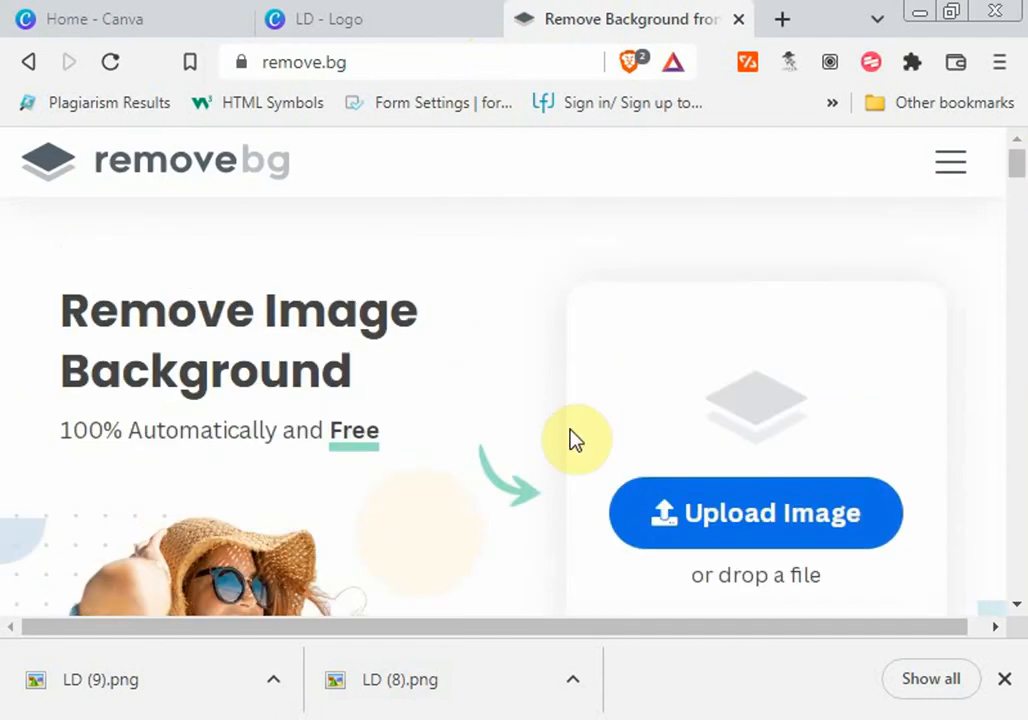
pyautogui.moveTo(400, 680); pyautogui.dragTo(618, 410)
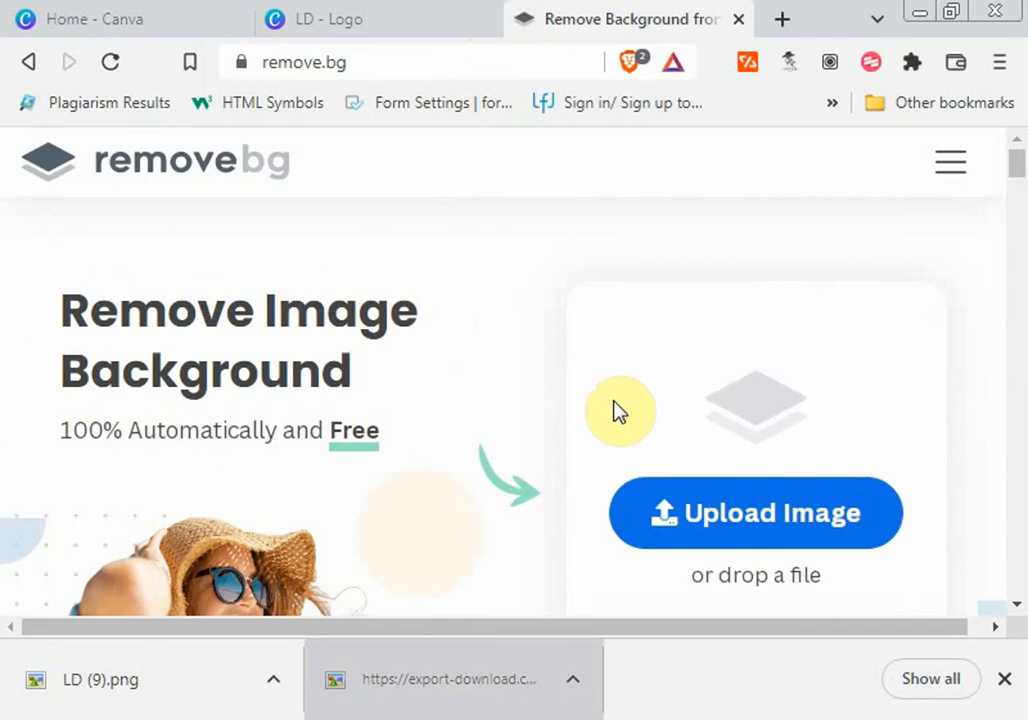
pyautogui.moveTo(618, 410); pyautogui.dragTo(612, 385)
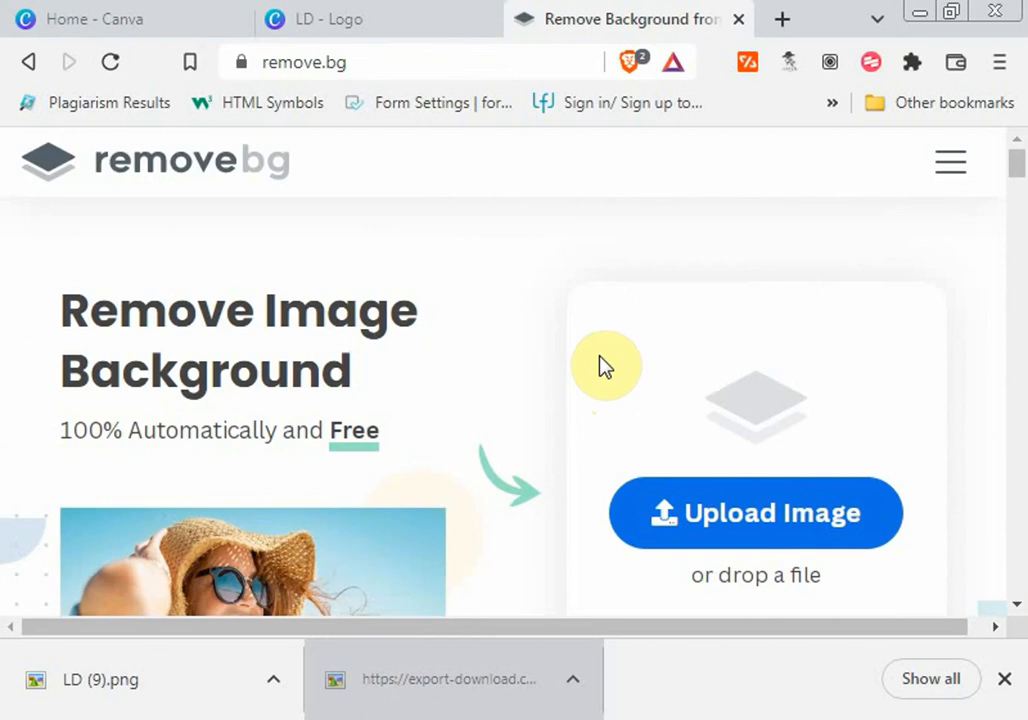
pyautogui.moveTo(600, 365); pyautogui.dragTo(600, 365)
pyautogui.moveTo(450, 695); pyautogui.dragTo(672, 352)
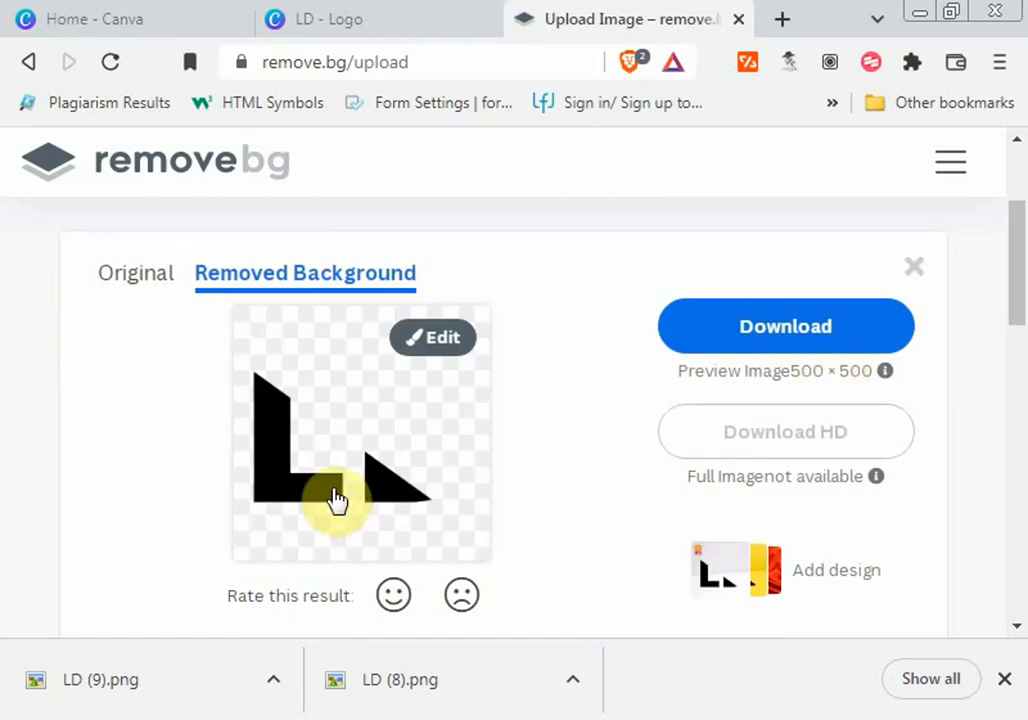
# Step: Download the 500 × 500 cutout of the lower half and upload it to the LD logo design in Canva
pyautogui.click(748, 334)
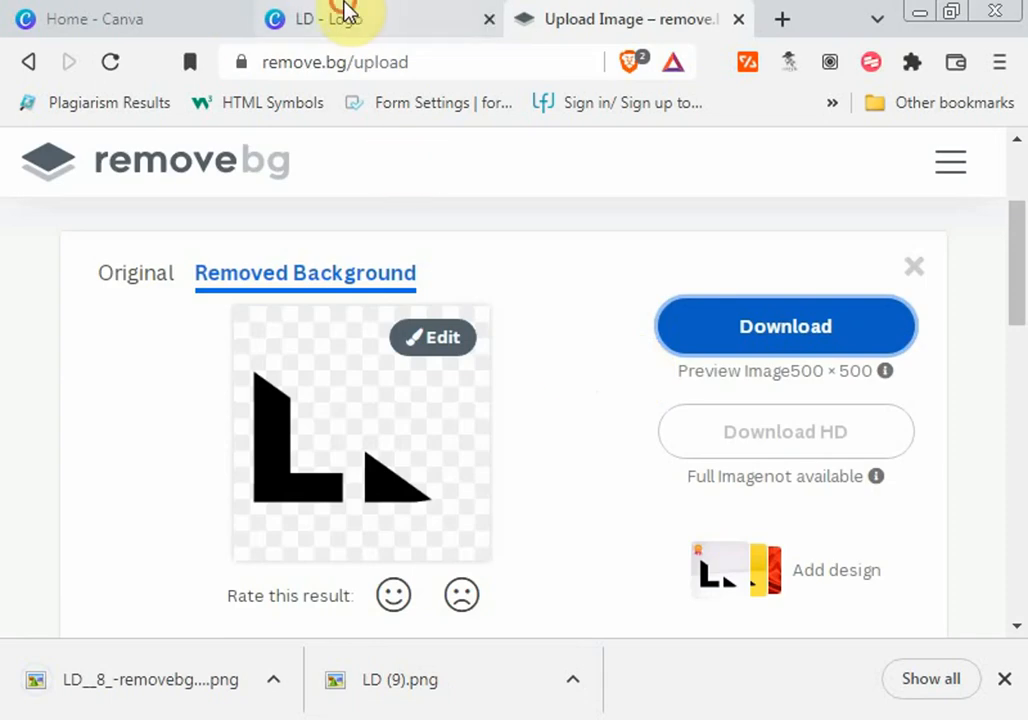
pyautogui.click(345, 10)
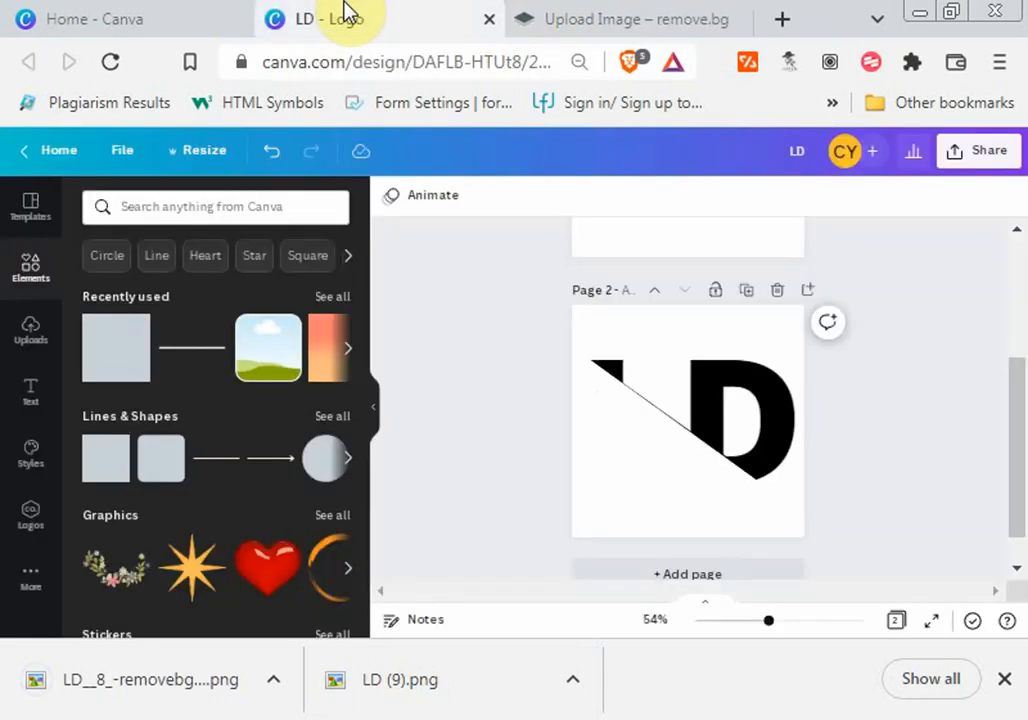
pyautogui.moveTo(128, 675); pyautogui.dragTo(248, 365)
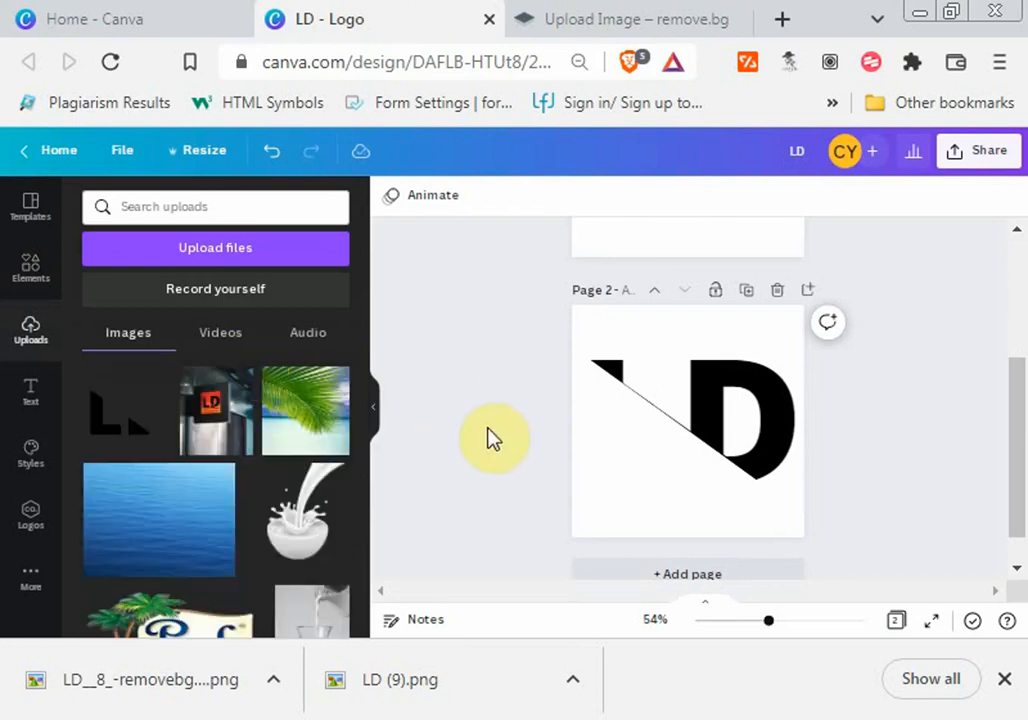
# Step: Switch to remove.bg, remove the background of LD (9).png and download the 500 × 500 cutout
pyautogui.click(660, 12)
pyautogui.moveTo(405, 700); pyautogui.dragTo(502, 390)
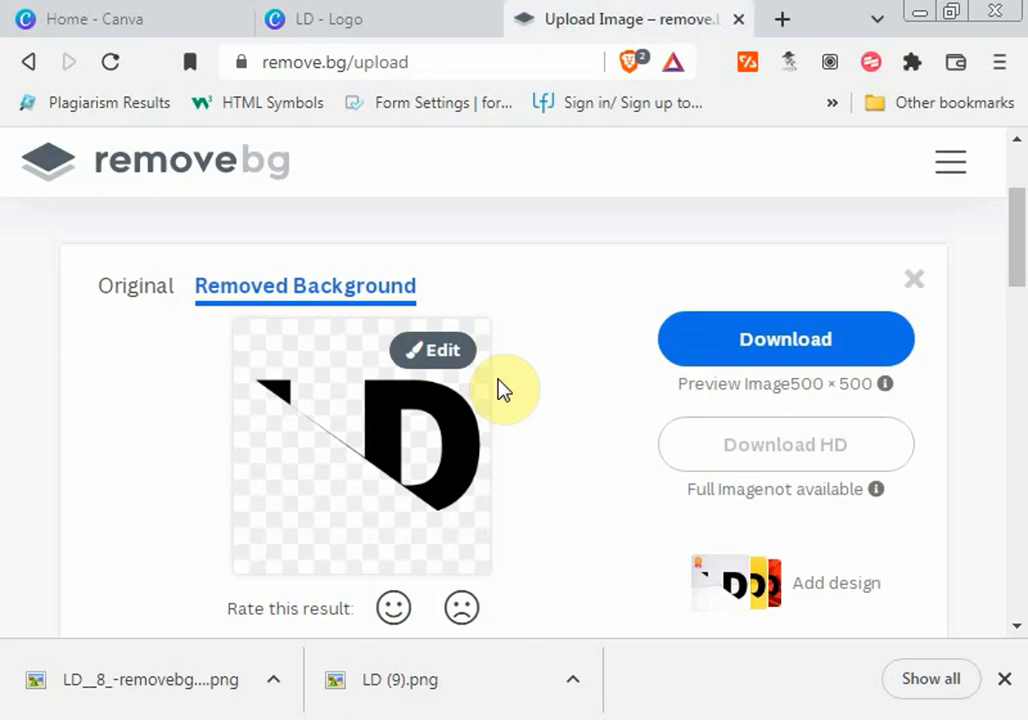
pyautogui.click(718, 366)
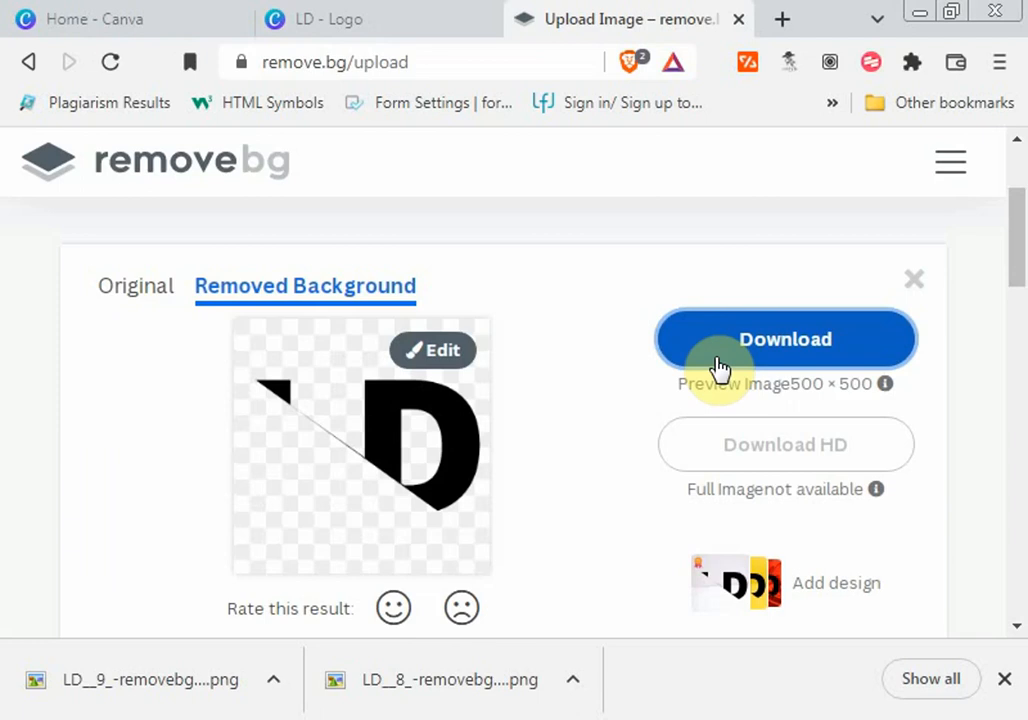
# Step: Return to the LD logo design in Canva, upload the upper-half cutout and dismiss the browser's downloads bar
pyautogui.click(374, 14)
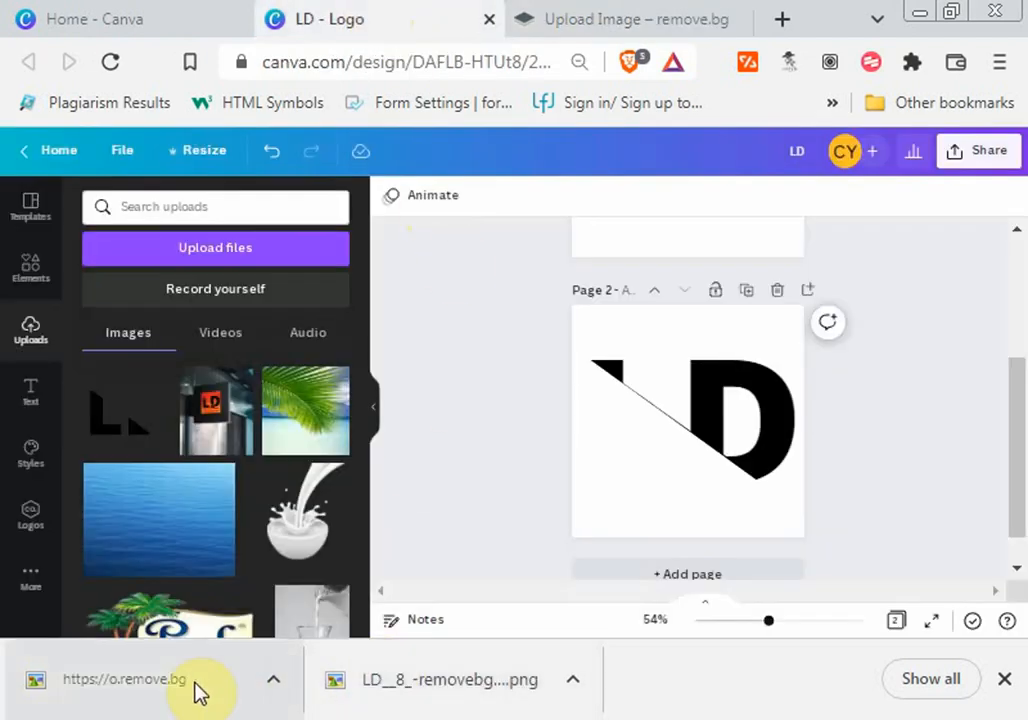
pyautogui.moveTo(200, 688); pyautogui.dragTo(246, 425)
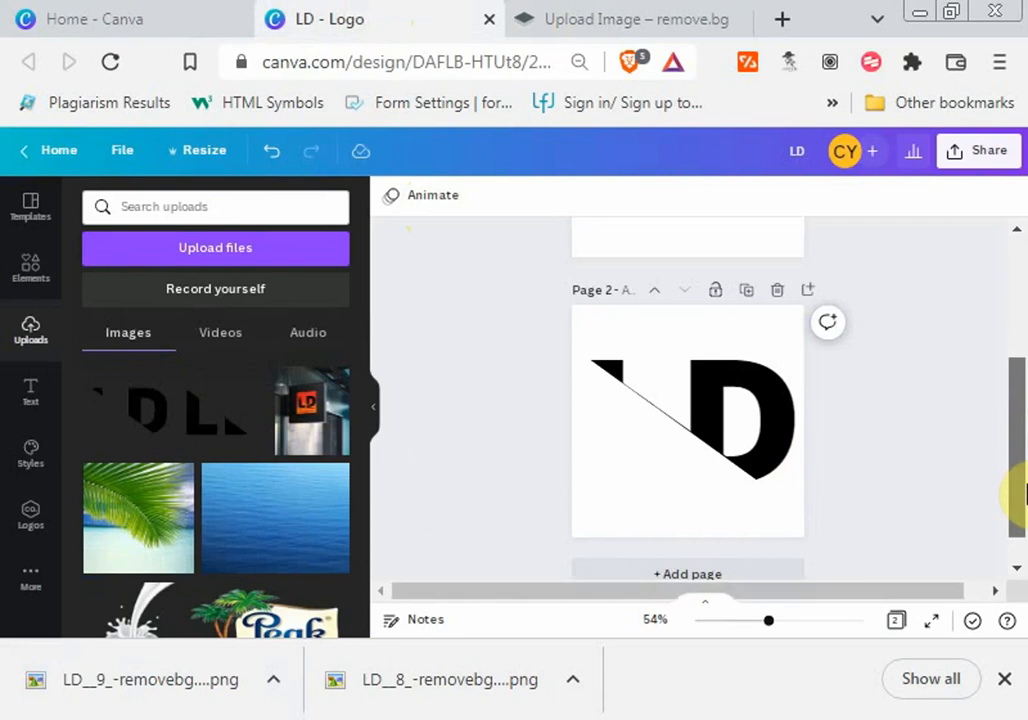
pyautogui.scroll(-1, 1017, 489)
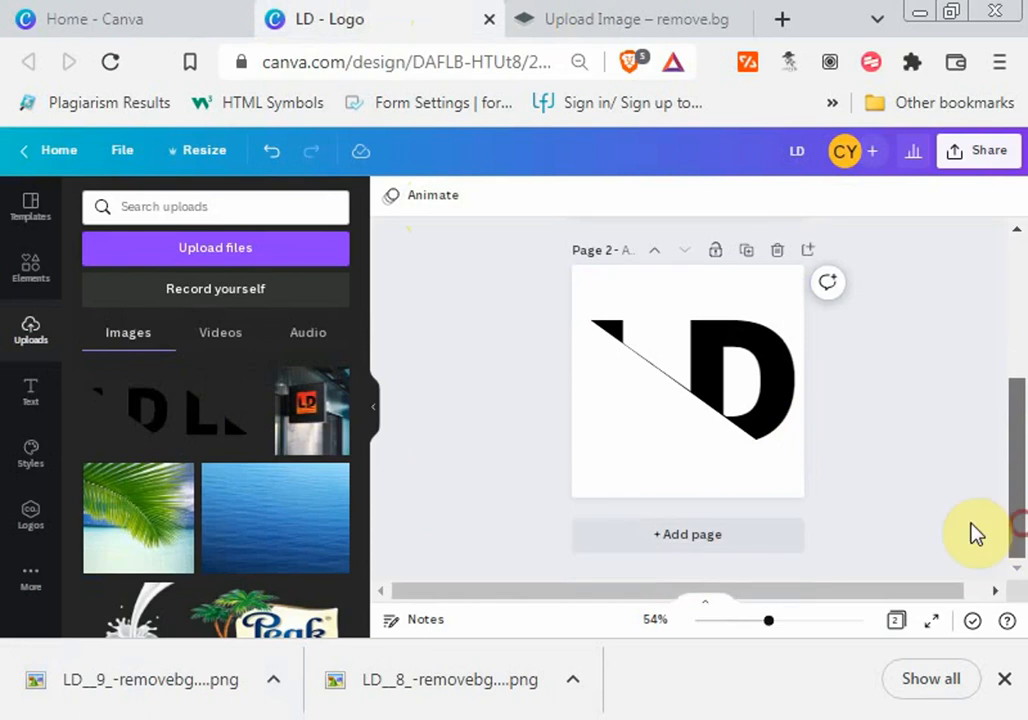
pyautogui.click(1004, 680)
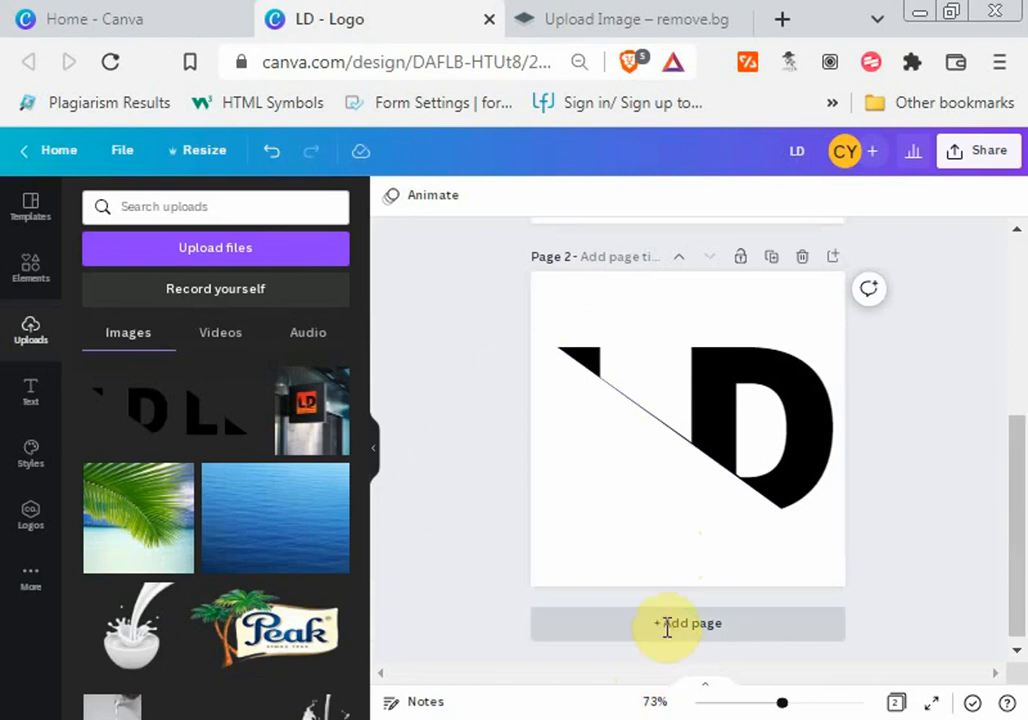
# Step: Add a blank page 3 and place the lower-half LD cutout towards its lower left
pyautogui.click(667, 628)
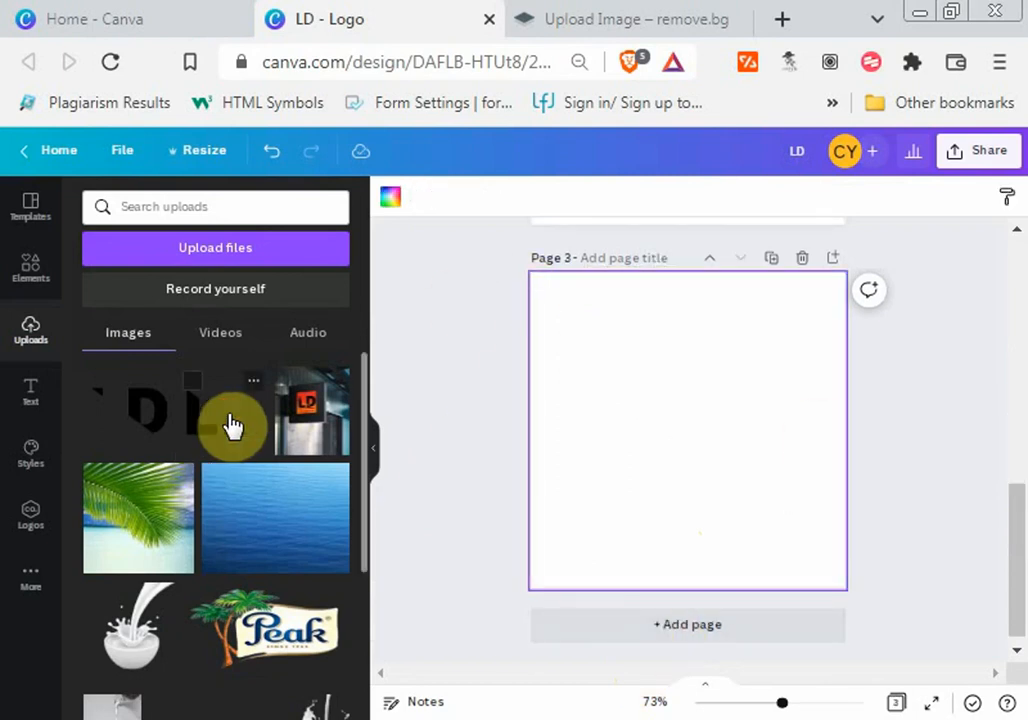
pyautogui.click(220, 425)
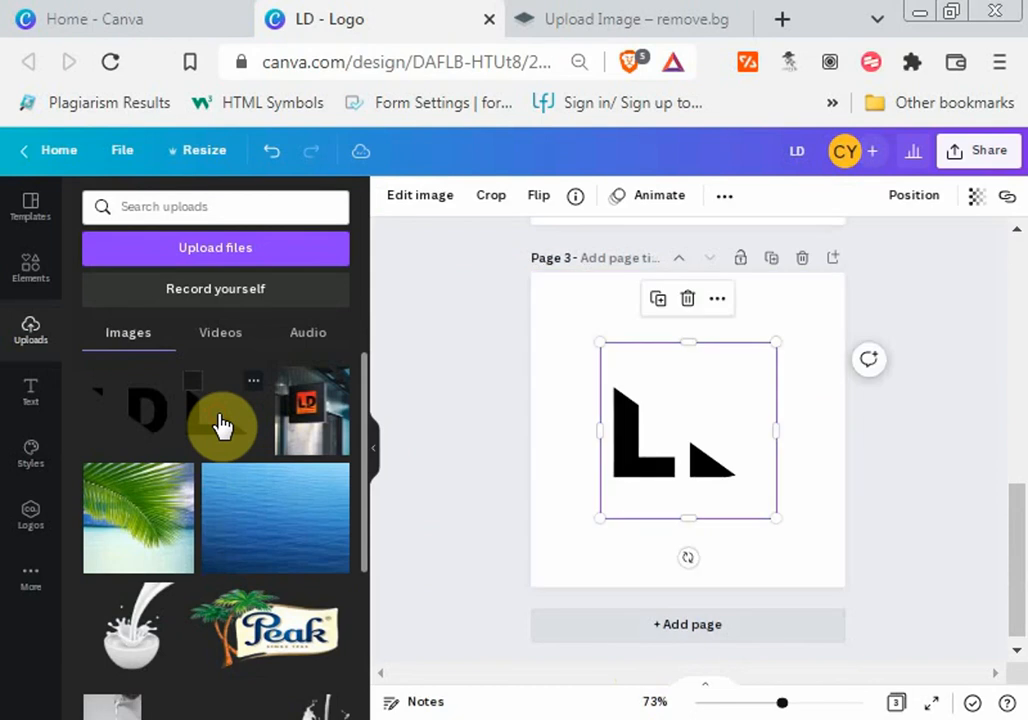
pyautogui.moveTo(635, 398); pyautogui.dragTo(594, 421)
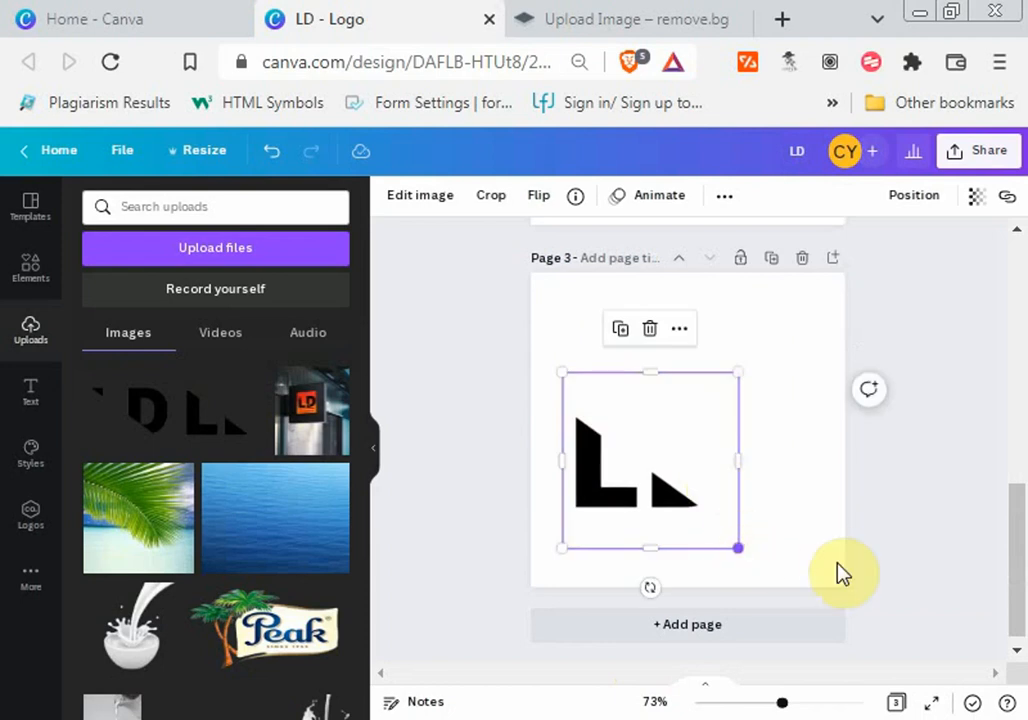
# Step: Enlarge the lower-half cutout on page 3 to about 551 × 412, starting from the page's lower-left corner
pyautogui.moveTo(738, 548); pyautogui.dragTo(796, 607)
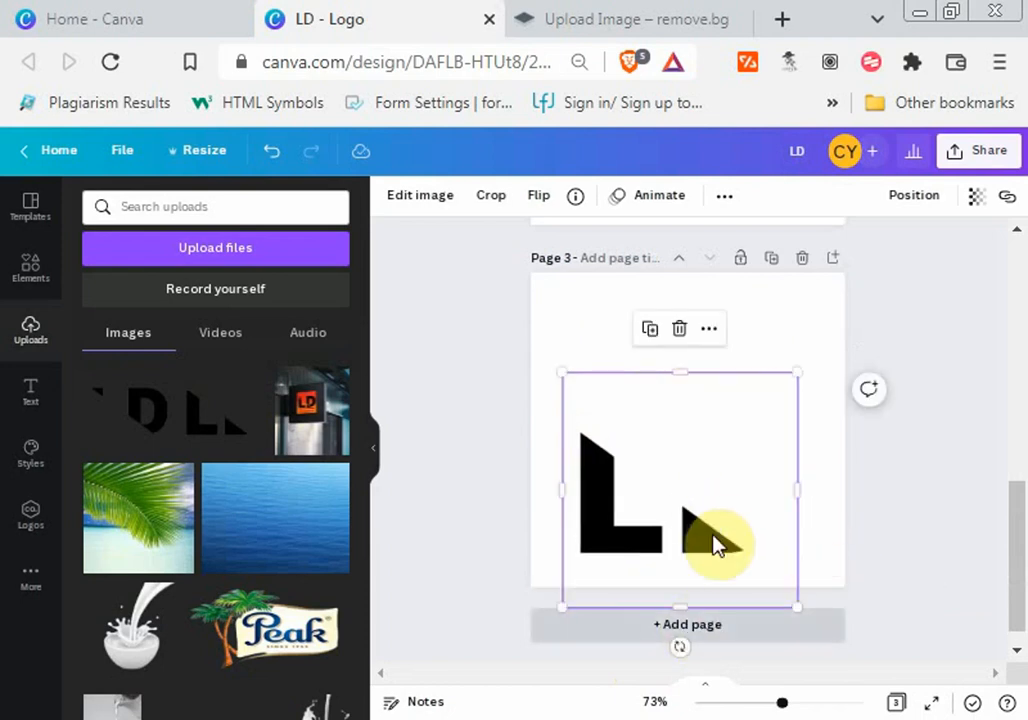
pyautogui.moveTo(714, 532); pyautogui.dragTo(718, 510)
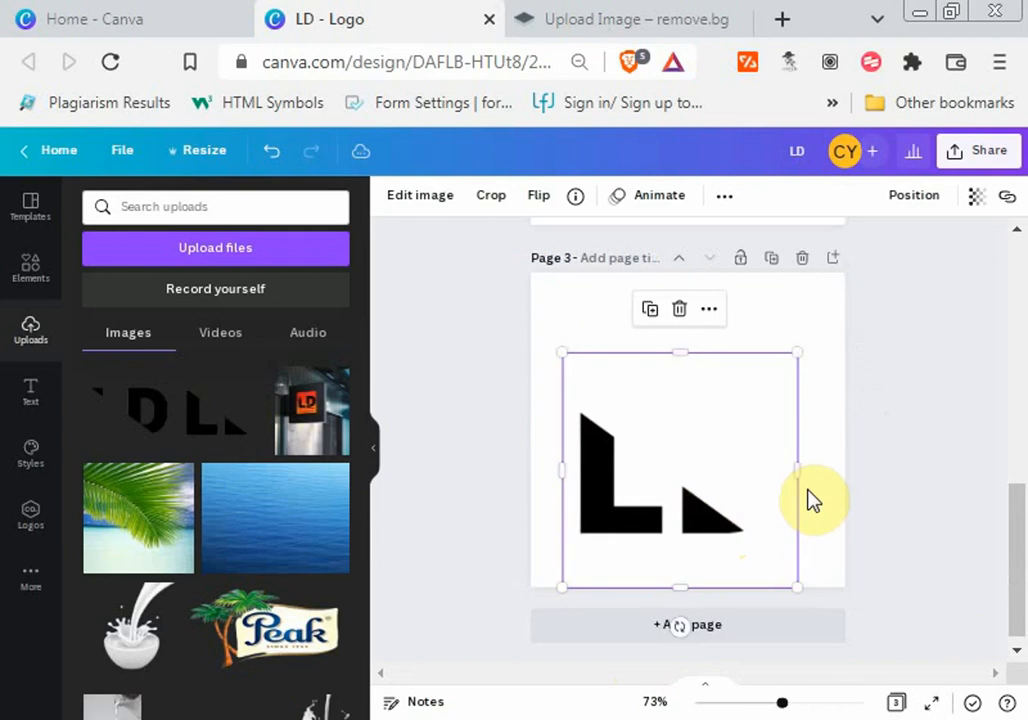
pyautogui.moveTo(796, 475); pyautogui.dragTo(845, 470)
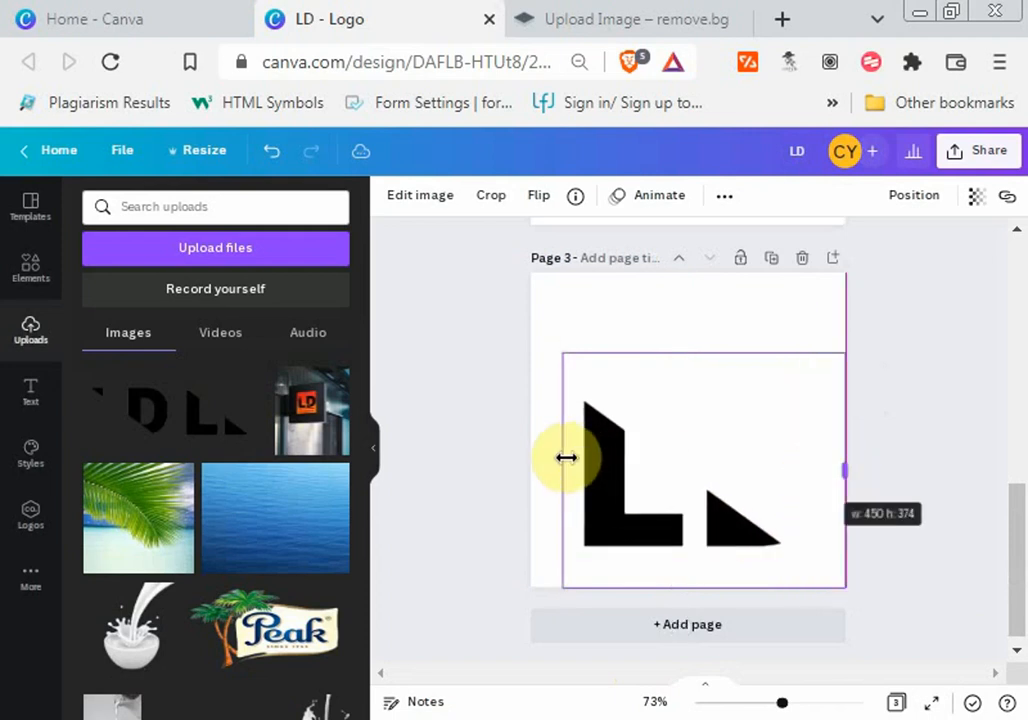
pyautogui.moveTo(562, 468); pyautogui.dragTo(537, 462)
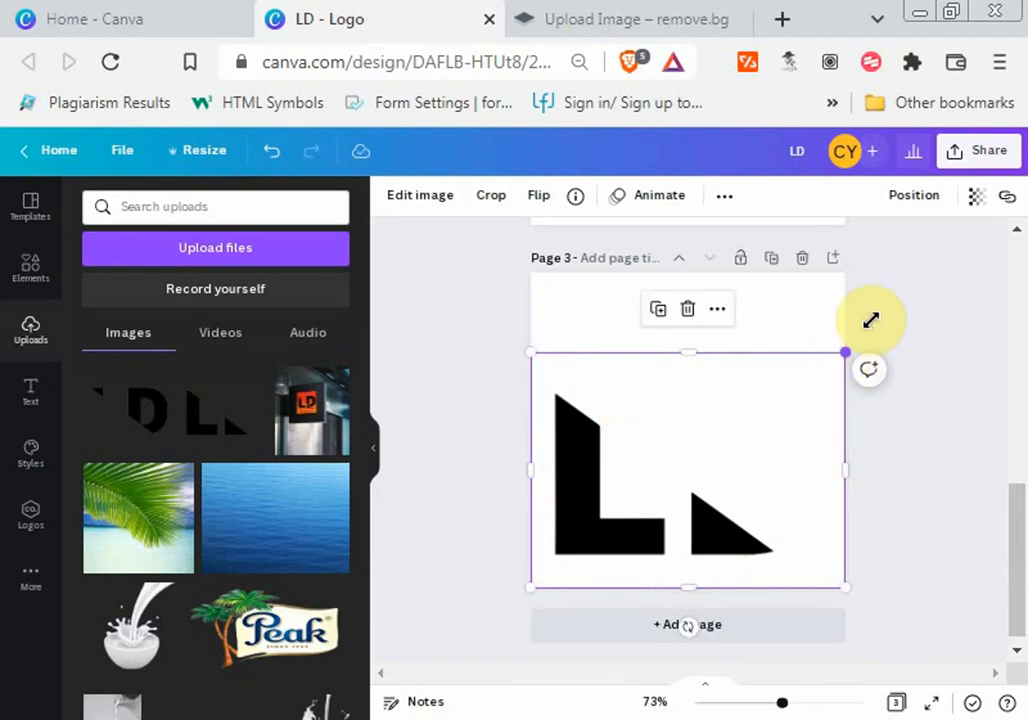
pyautogui.moveTo(845, 352); pyautogui.dragTo(878, 328)
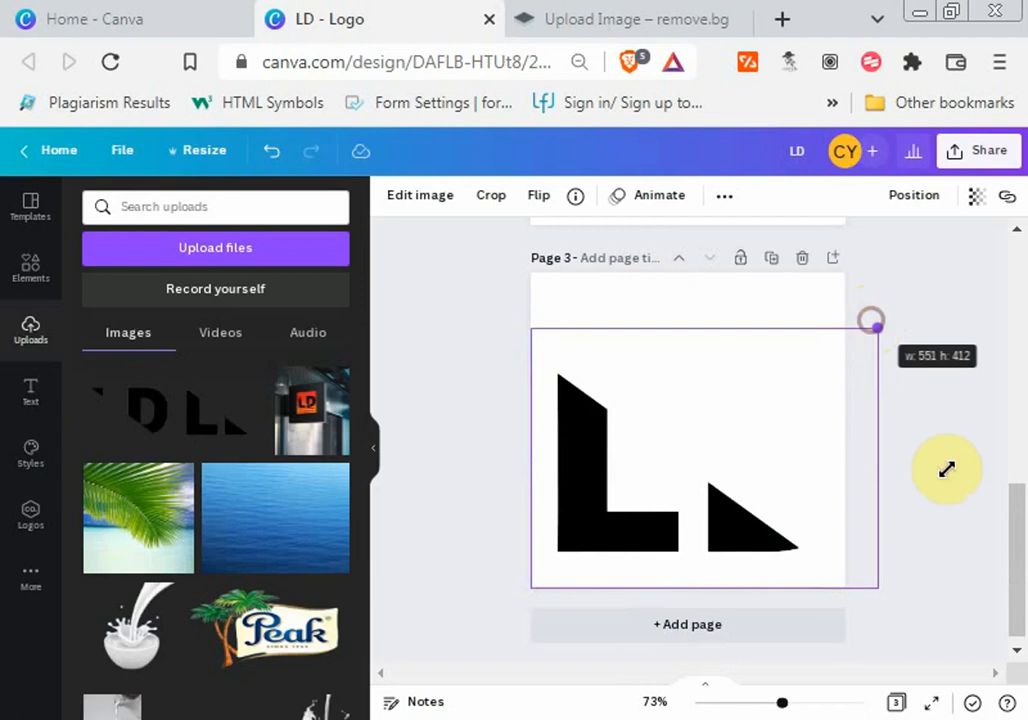
pyautogui.moveTo(946, 469); pyautogui.dragTo(980, 472)
pyautogui.click(980, 477)
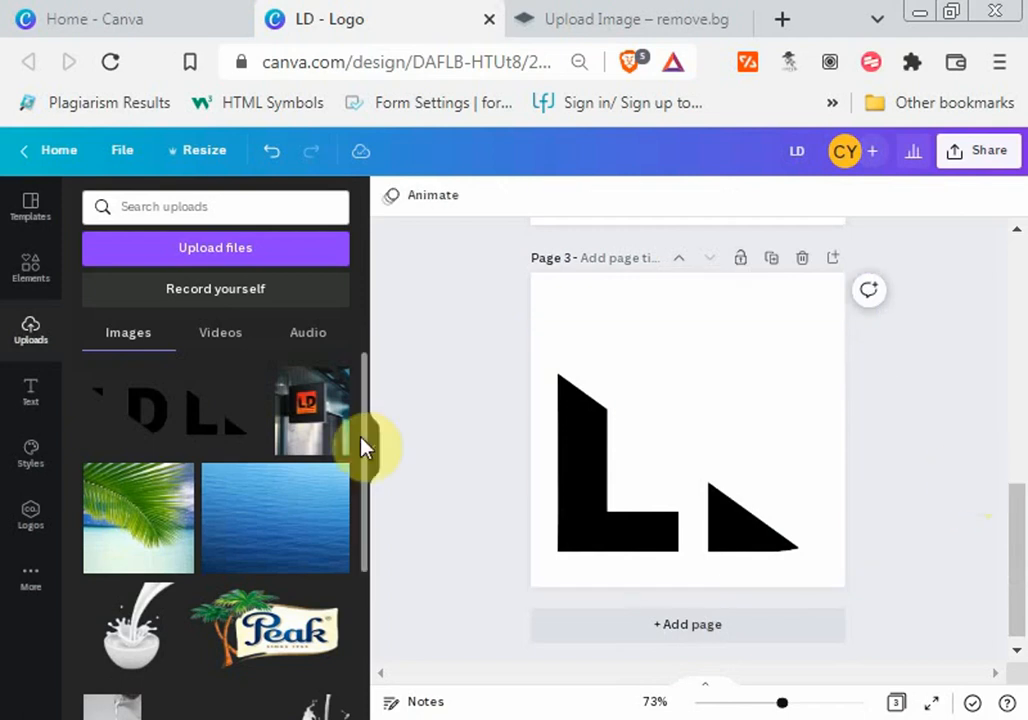
# Step: Add the upper-half cutout to page 3 and enlarge it to about 496 × 496 over the lower half
pyautogui.click(137, 428)
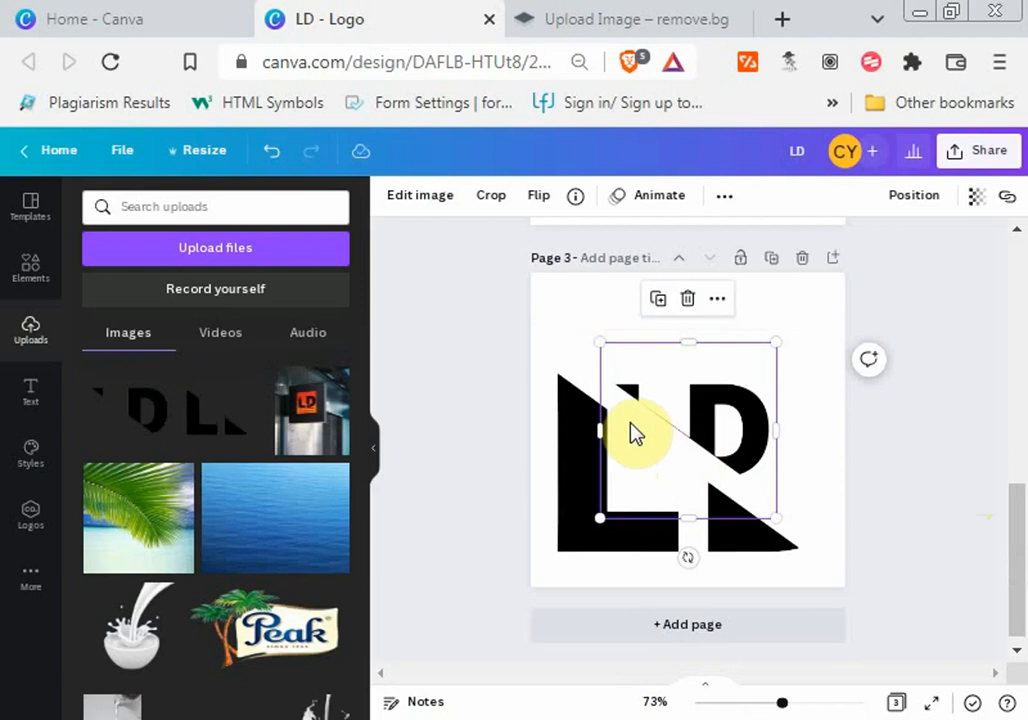
pyautogui.moveTo(595, 346); pyautogui.dragTo(540, 305)
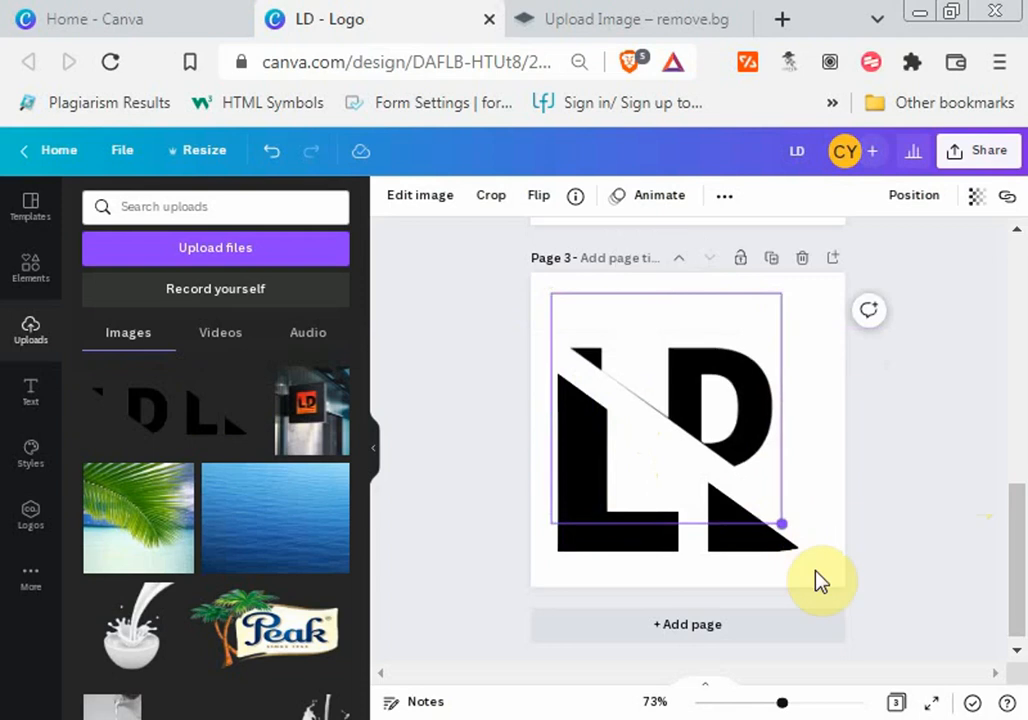
pyautogui.moveTo(775, 517); pyautogui.dragTo(833, 605)
pyautogui.moveTo(840, 618); pyautogui.dragTo(857, 634)
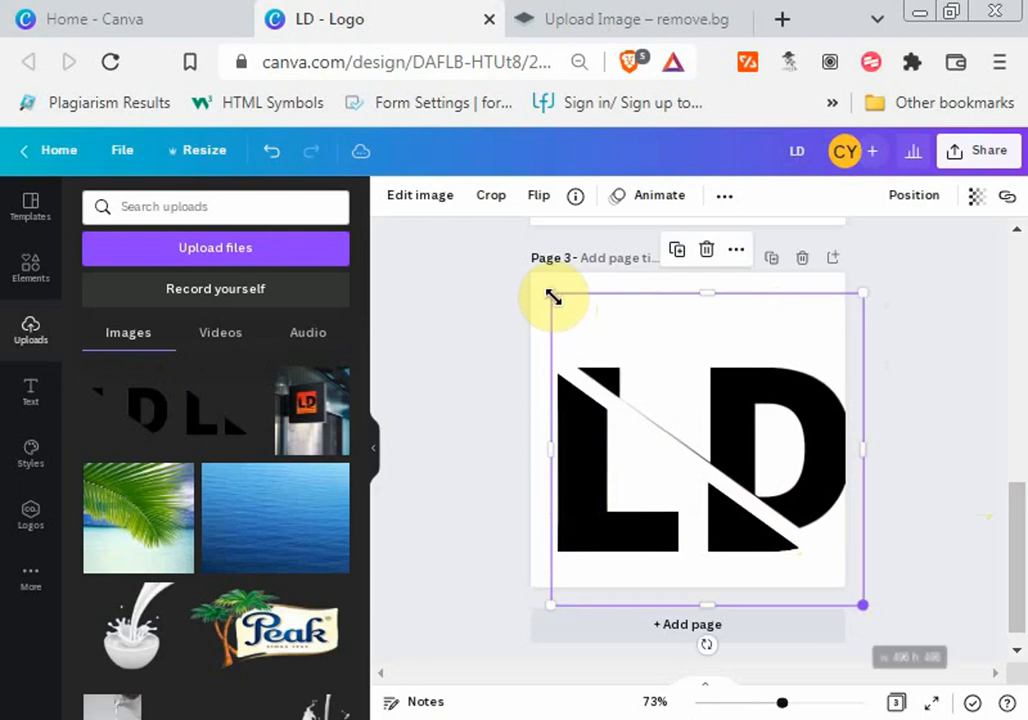
# Step: Fine-tune the upper-half cutout's size and position to line up with the lower half, leaving a narrow diagonal gap
pyautogui.moveTo(536, 289); pyautogui.dragTo(534, 279)
pyautogui.click(655, 396)
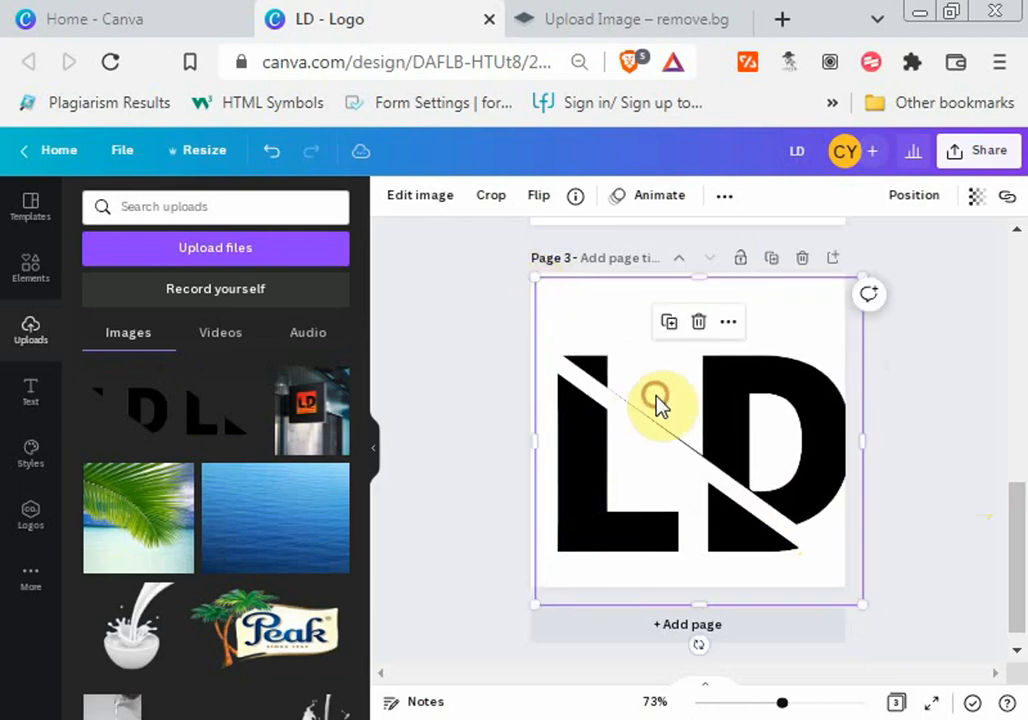
pyautogui.moveTo(655, 408); pyautogui.dragTo(660, 408)
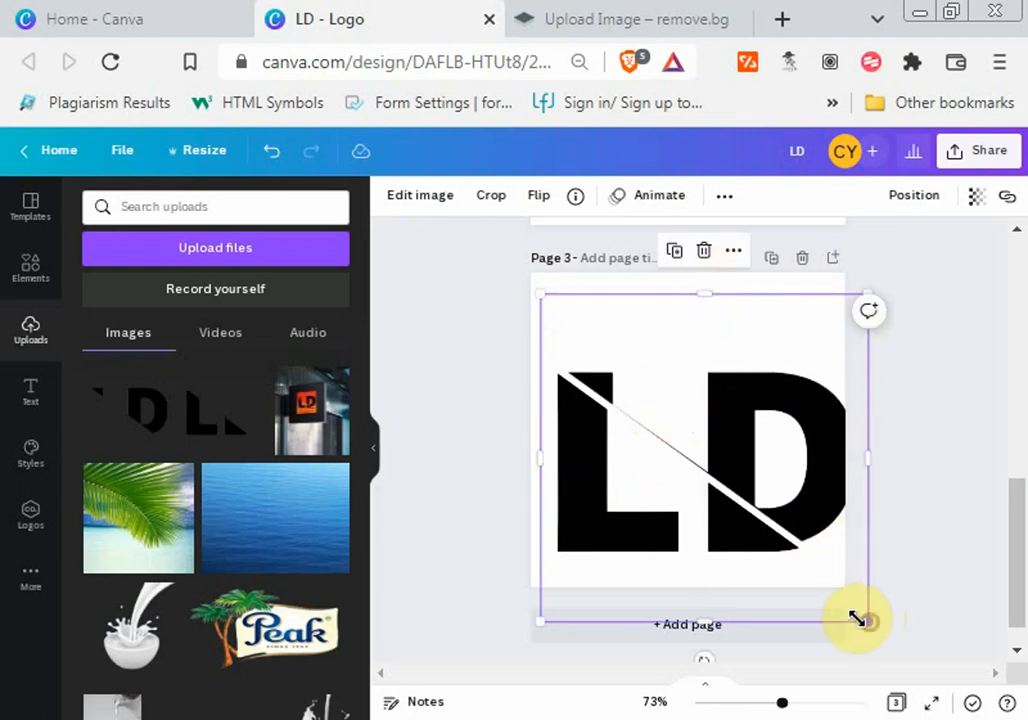
pyautogui.moveTo(857, 619); pyautogui.dragTo(857, 612)
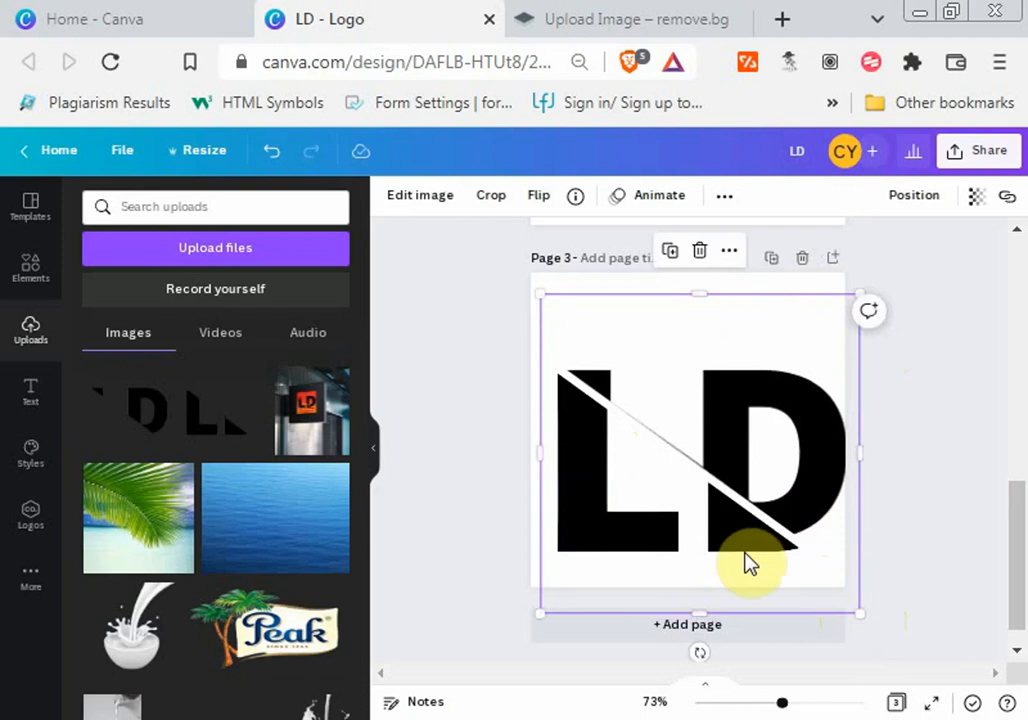
pyautogui.click(716, 540)
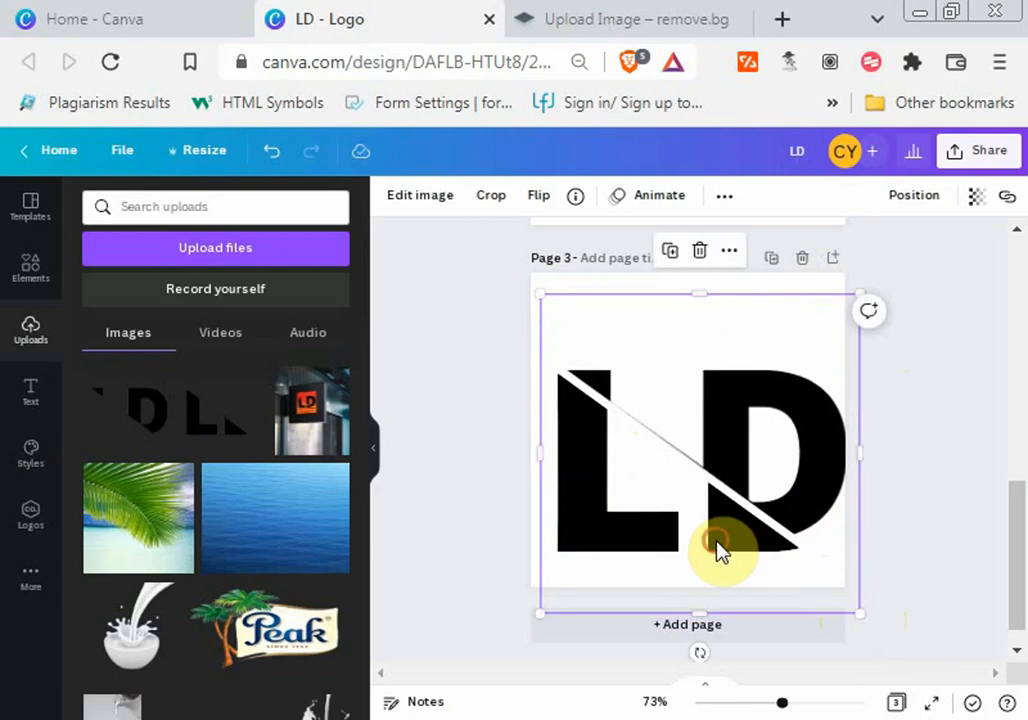
pyautogui.click(487, 575)
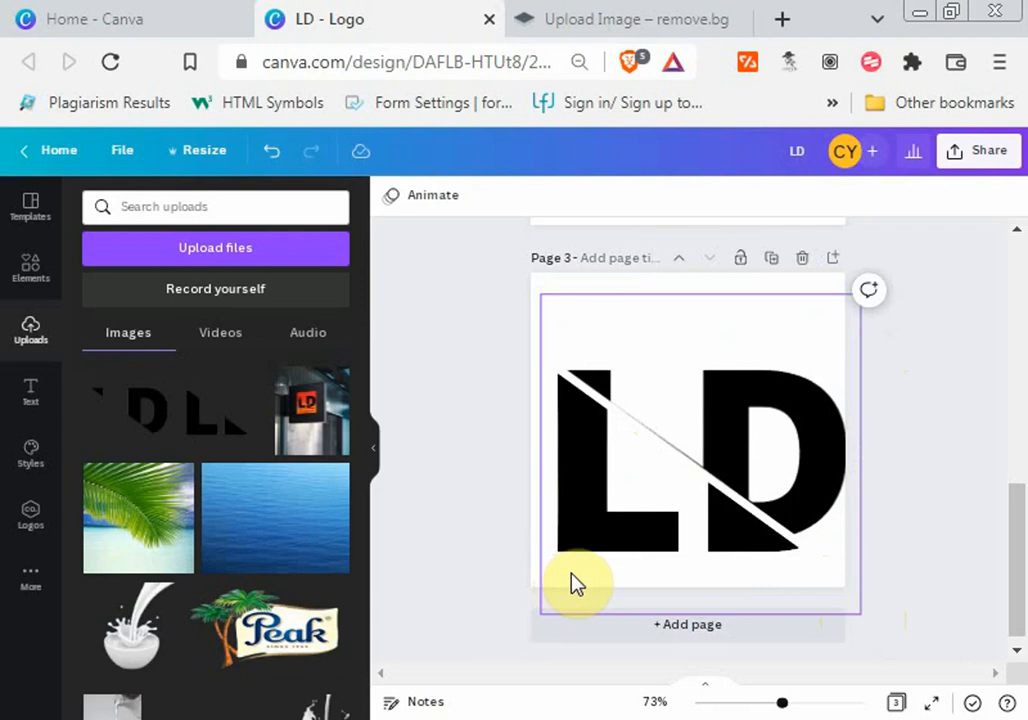
# Step: Undo the last change on page 3, group the two LD cutouts and align the group with the page's upper-left corner
pyautogui.hotkey('ctrl', 'z')
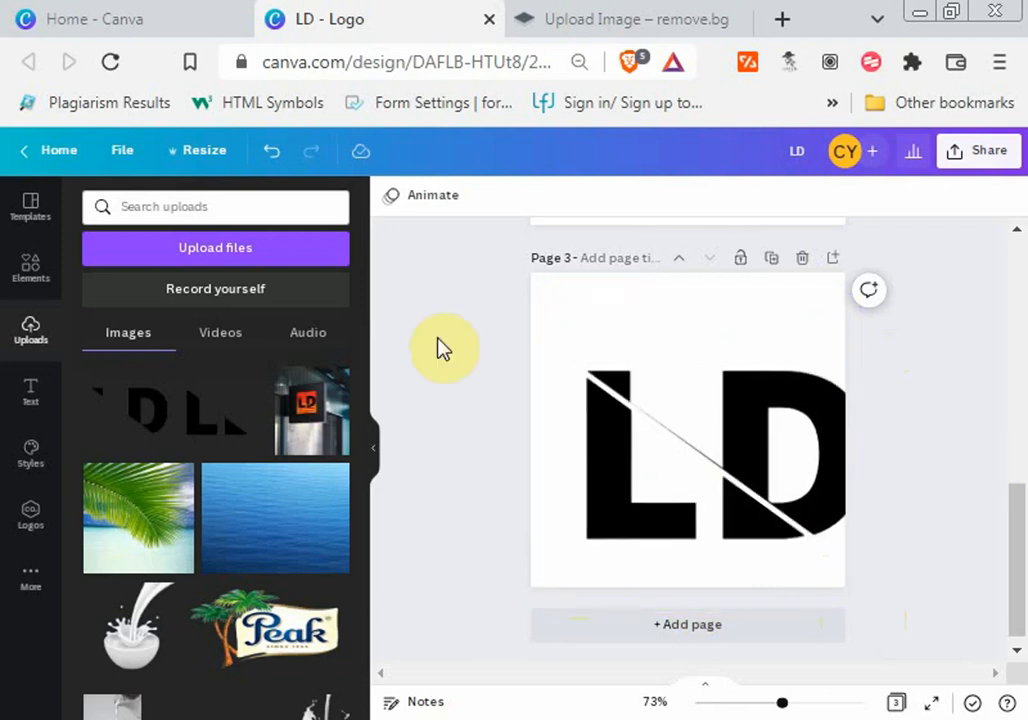
pyautogui.moveTo(539, 318); pyautogui.dragTo(808, 553)
pyautogui.click(812, 197)
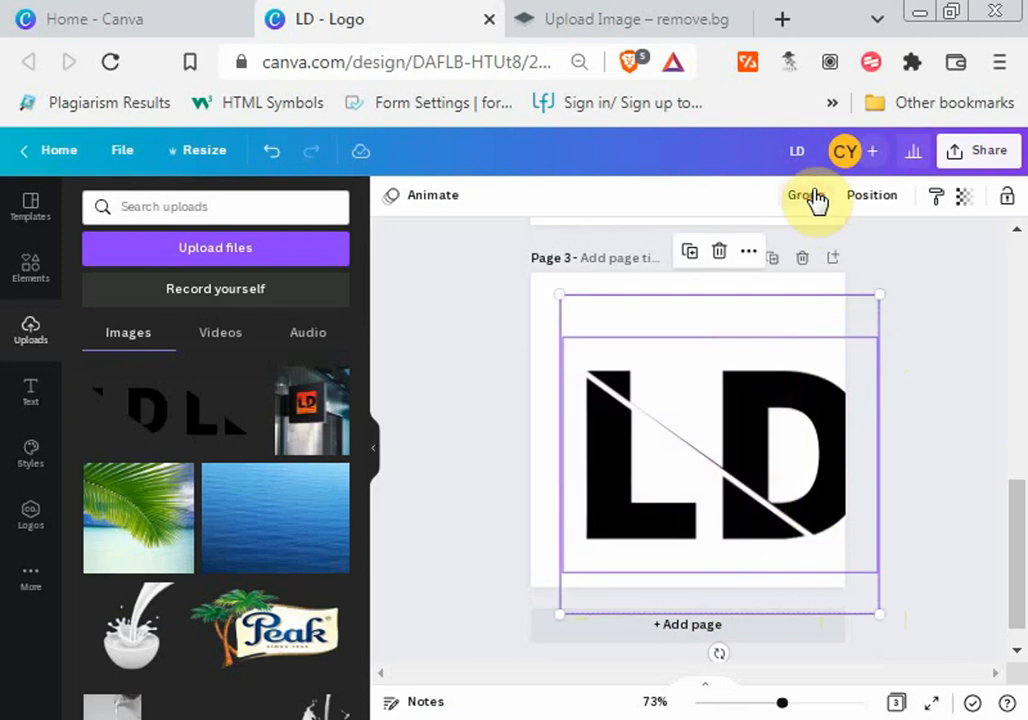
pyautogui.moveTo(676, 436); pyautogui.dragTo(667, 425)
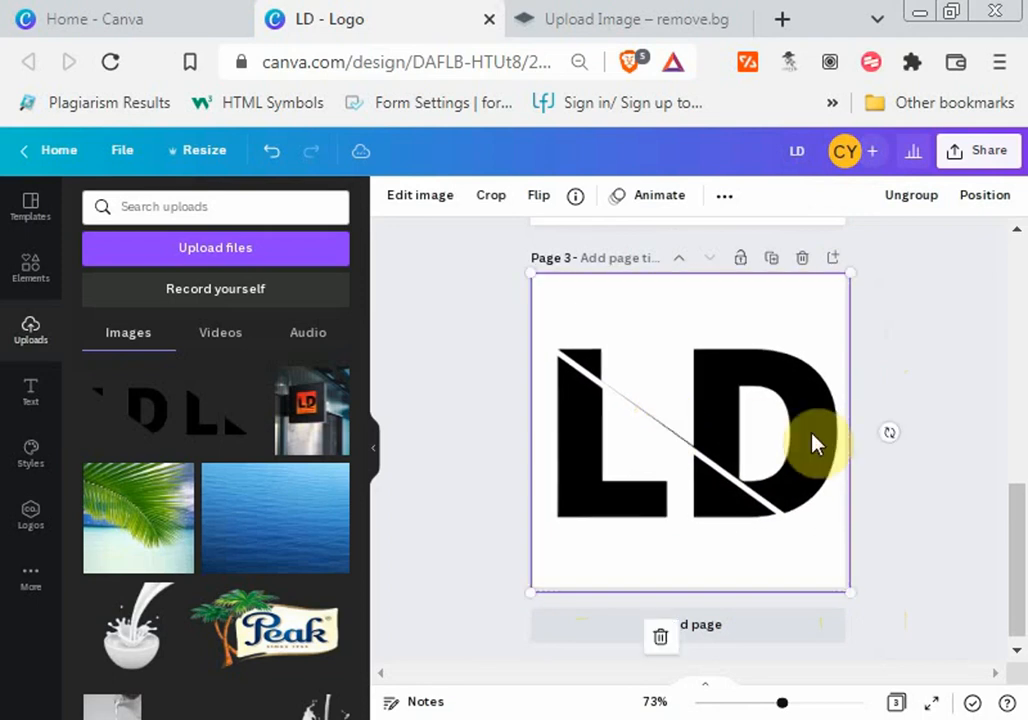
pyautogui.click(978, 480)
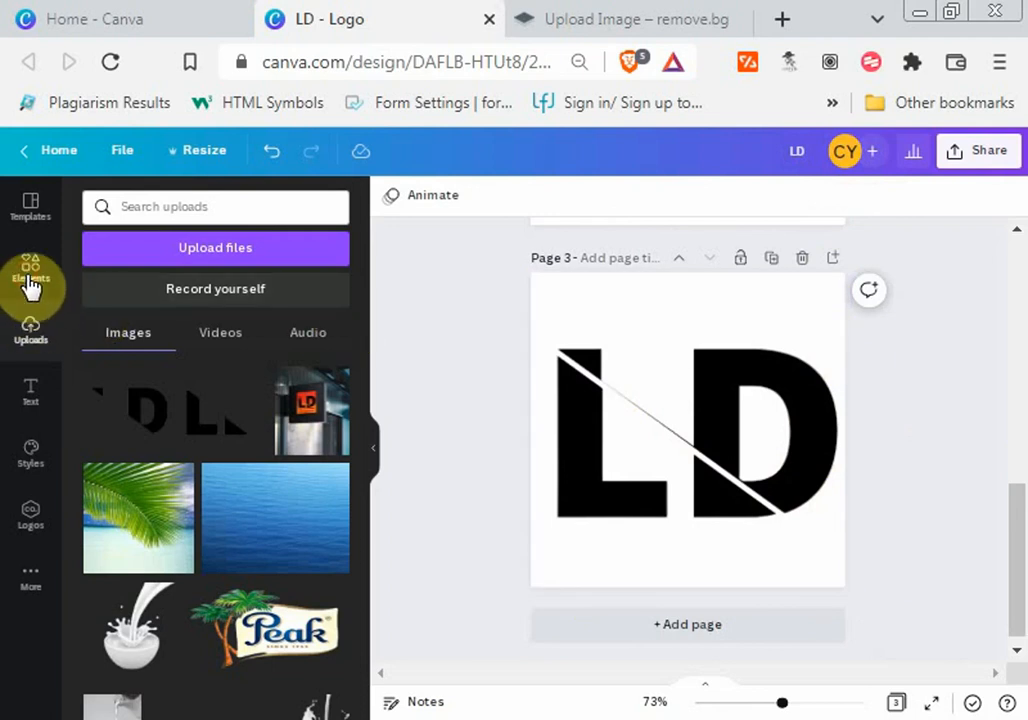
# Step: Add the recently used coral-to-orange gradient graphic to page 3 and set it as the page background
pyautogui.click(30, 284)
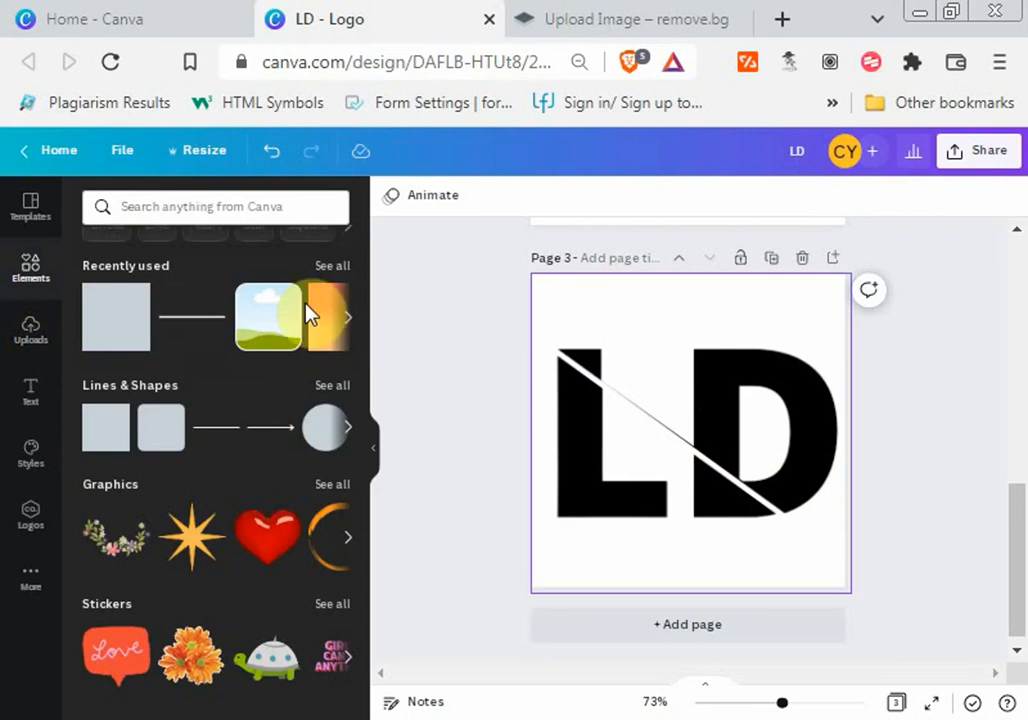
pyautogui.click(349, 330)
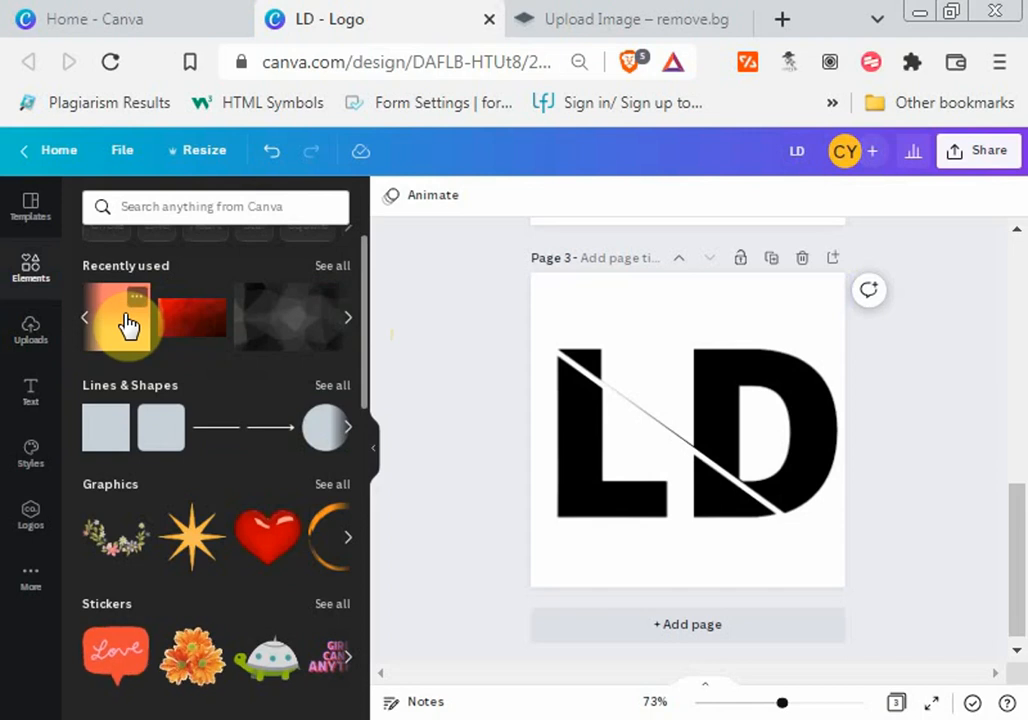
pyautogui.click(128, 324)
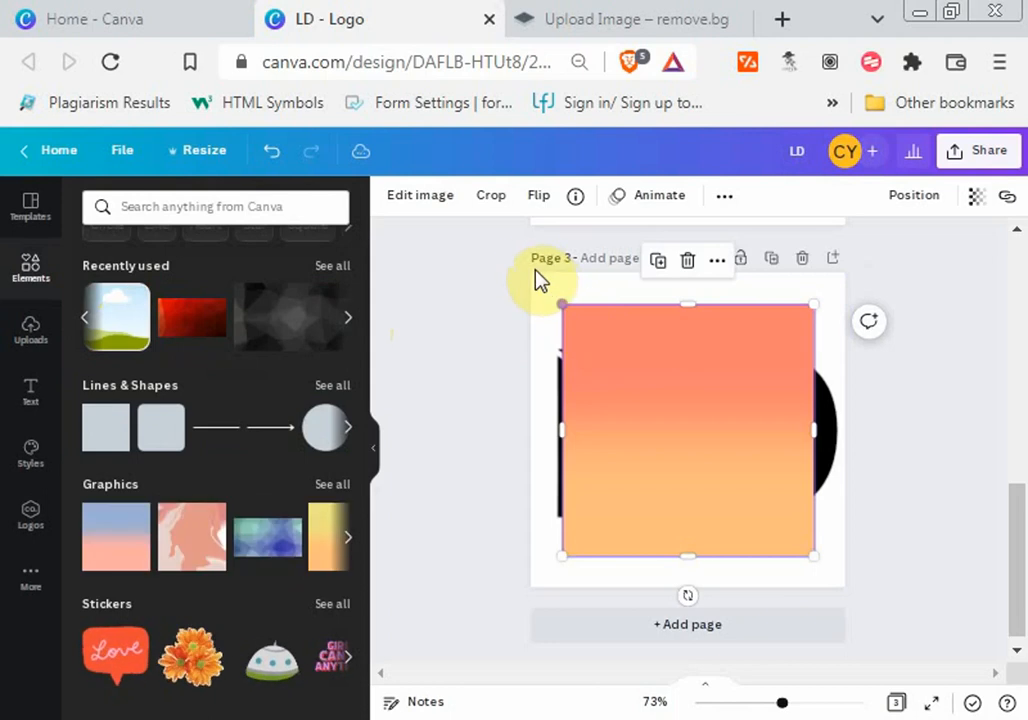
pyautogui.moveTo(534, 268); pyautogui.dragTo(532, 268)
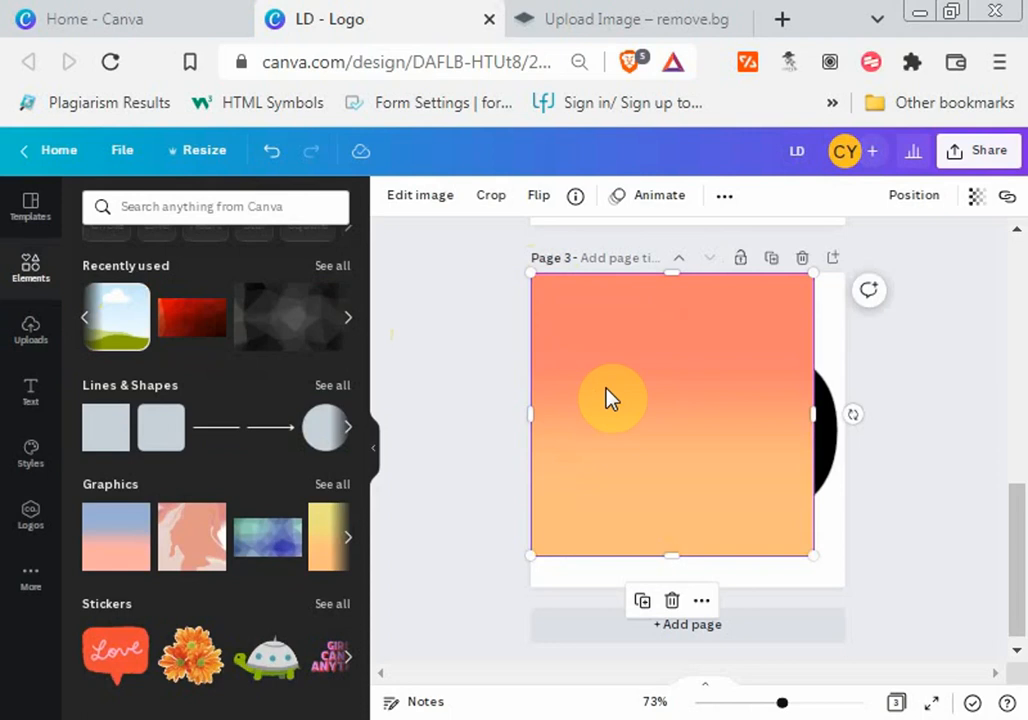
pyautogui.rightClick(606, 395)
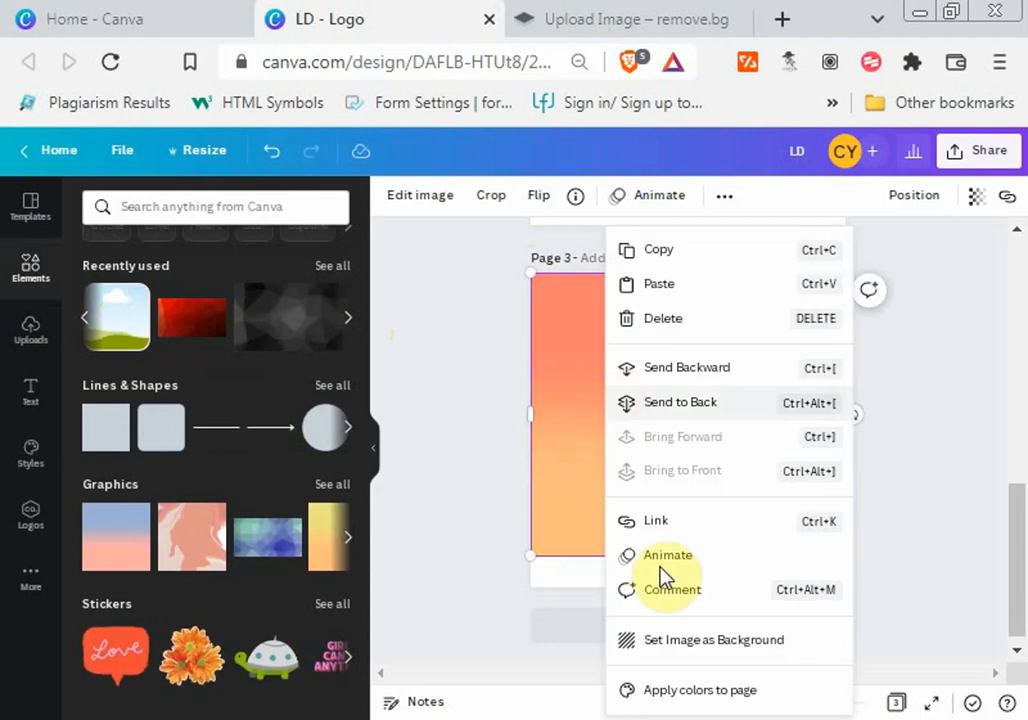
pyautogui.click(659, 645)
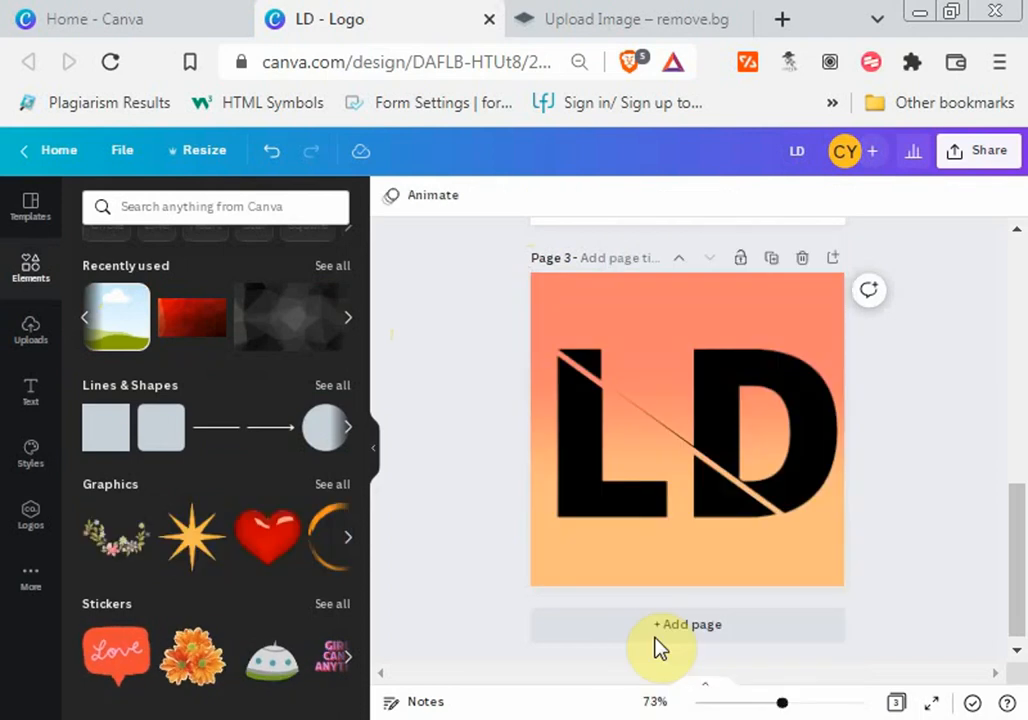
# Step: Open the design's PNG download settings and turn off the transparent background option
pyautogui.click(990, 163)
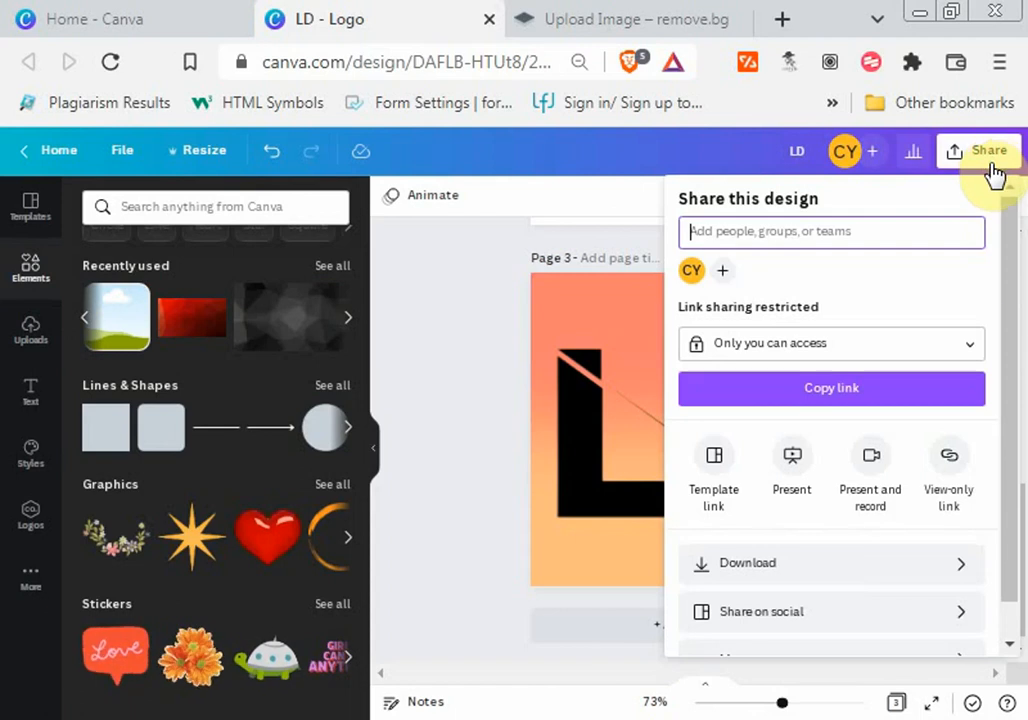
pyautogui.scroll(-2, 1018, 315)
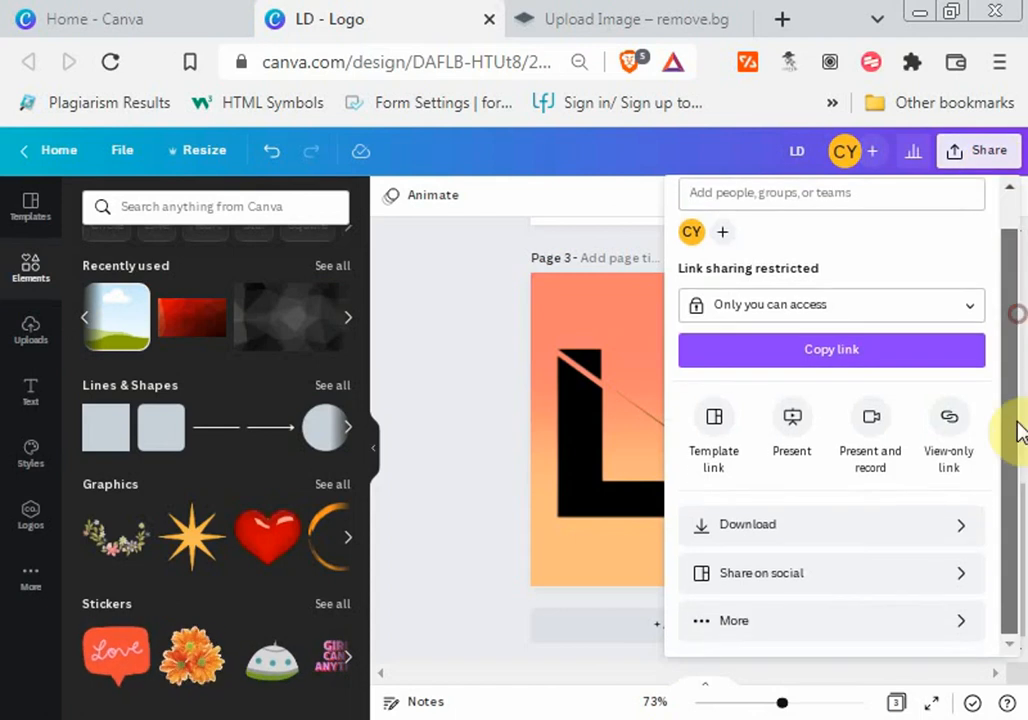
pyautogui.click(889, 524)
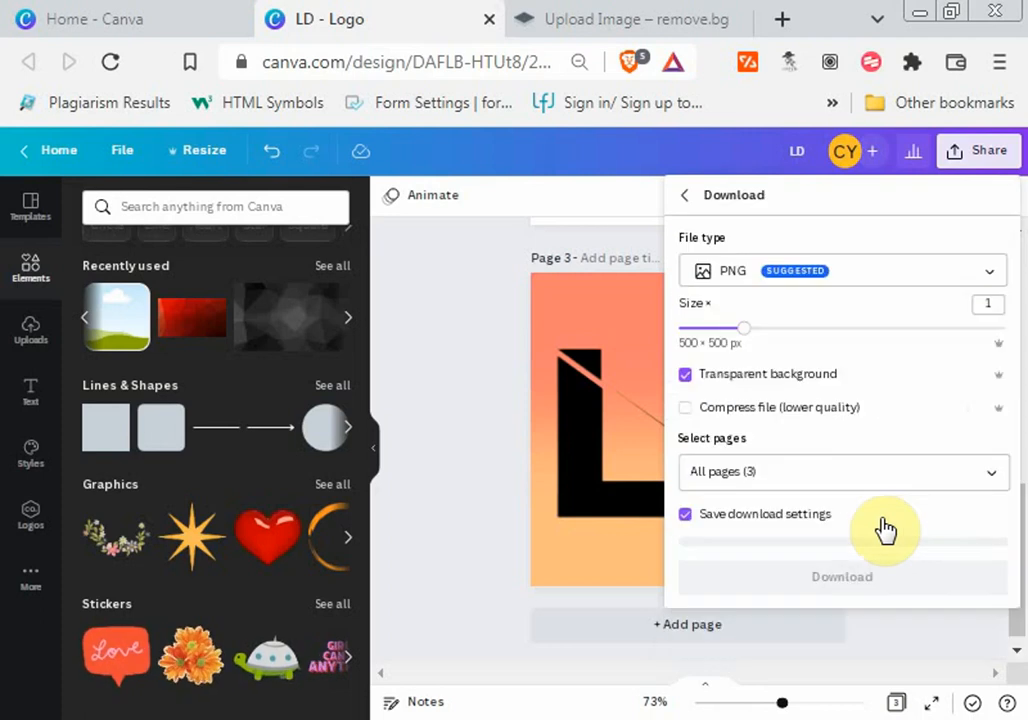
pyautogui.click(686, 376)
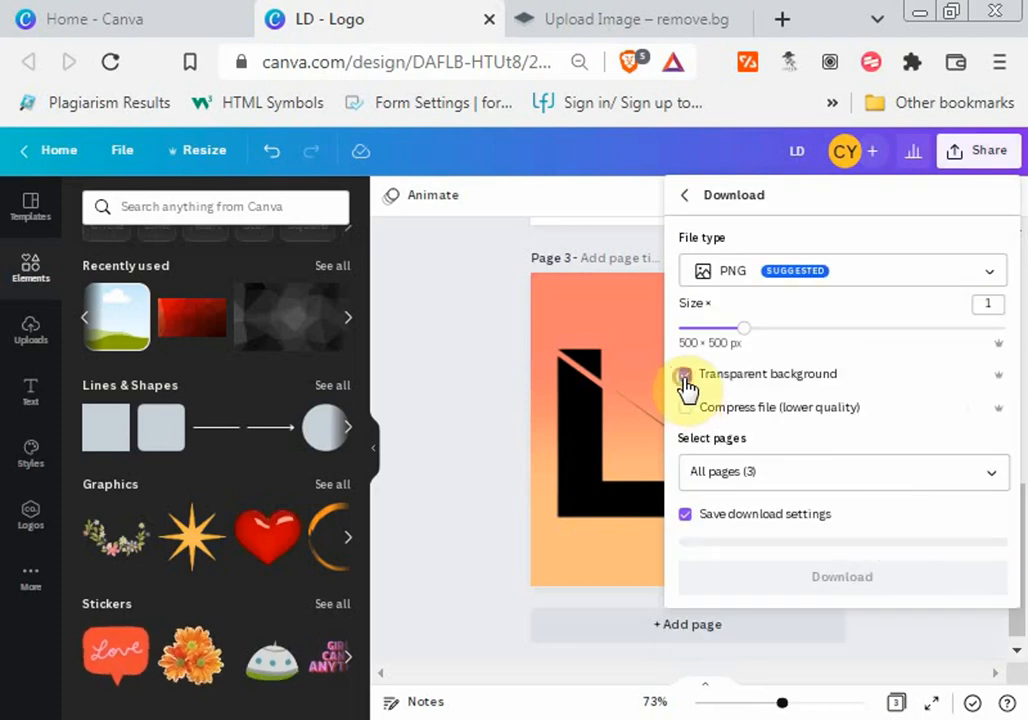
# Step: Limit the download to page 3 only, download it as PNG and view the saved image enlarged
pyautogui.click(993, 479)
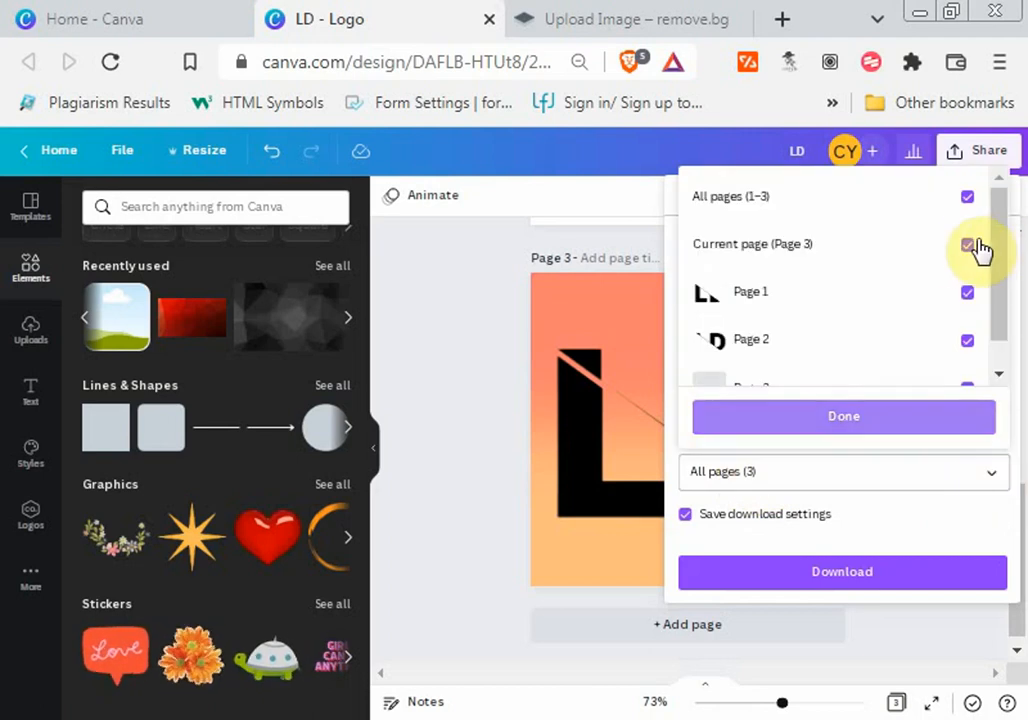
pyautogui.click(957, 298)
pyautogui.click(945, 294)
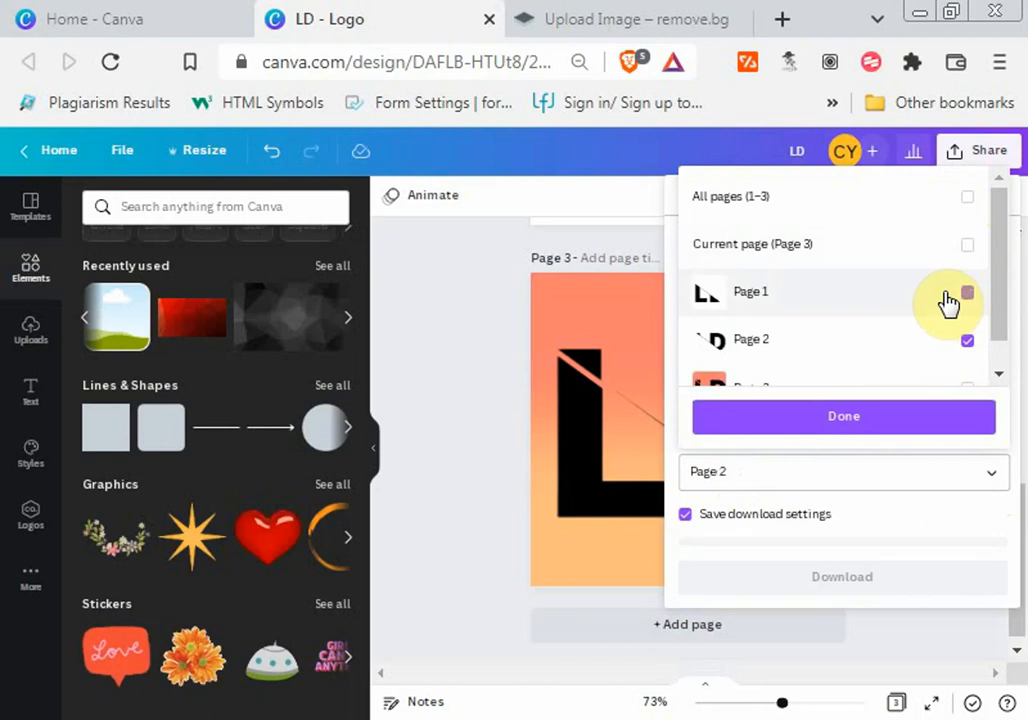
pyautogui.click(962, 342)
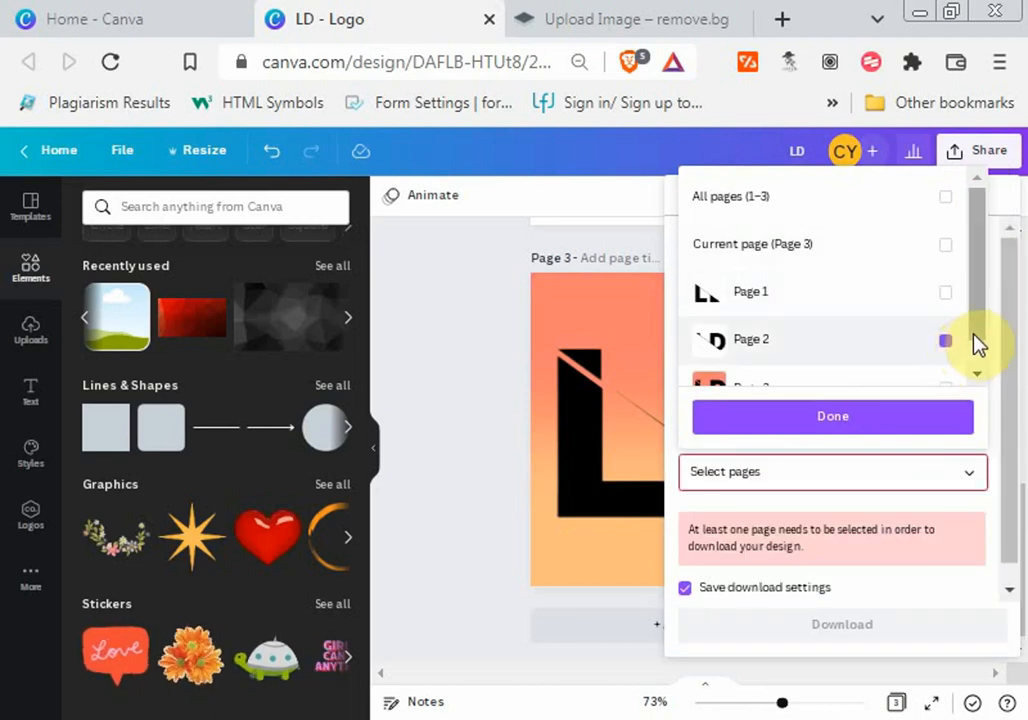
pyautogui.moveTo(976, 328); pyautogui.dragTo(976, 374)
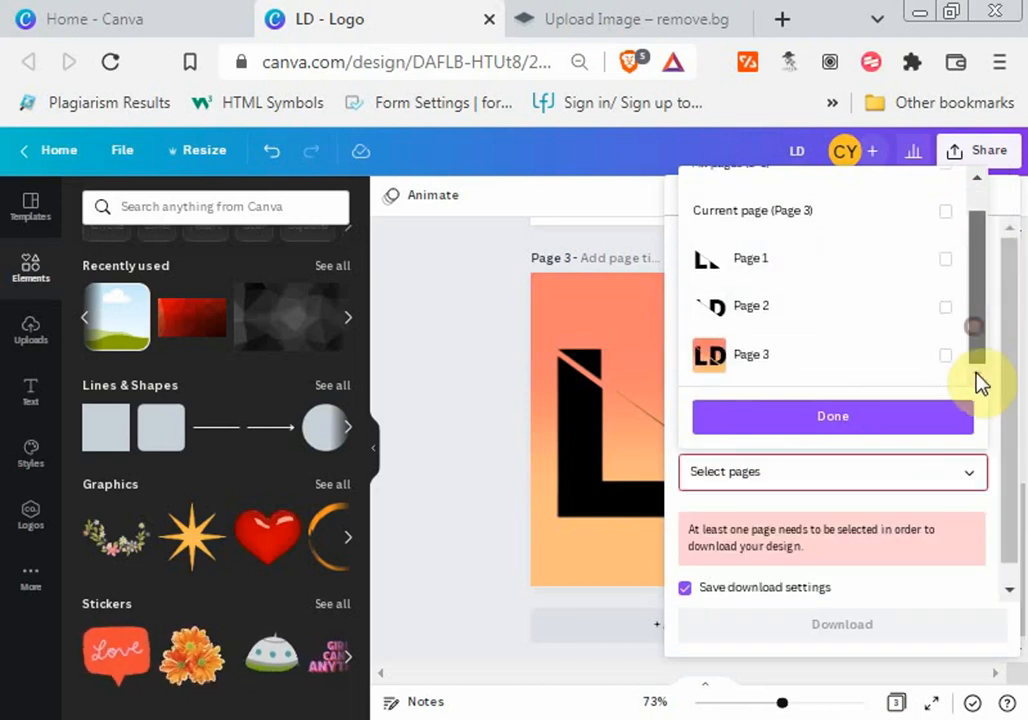
pyautogui.click(915, 359)
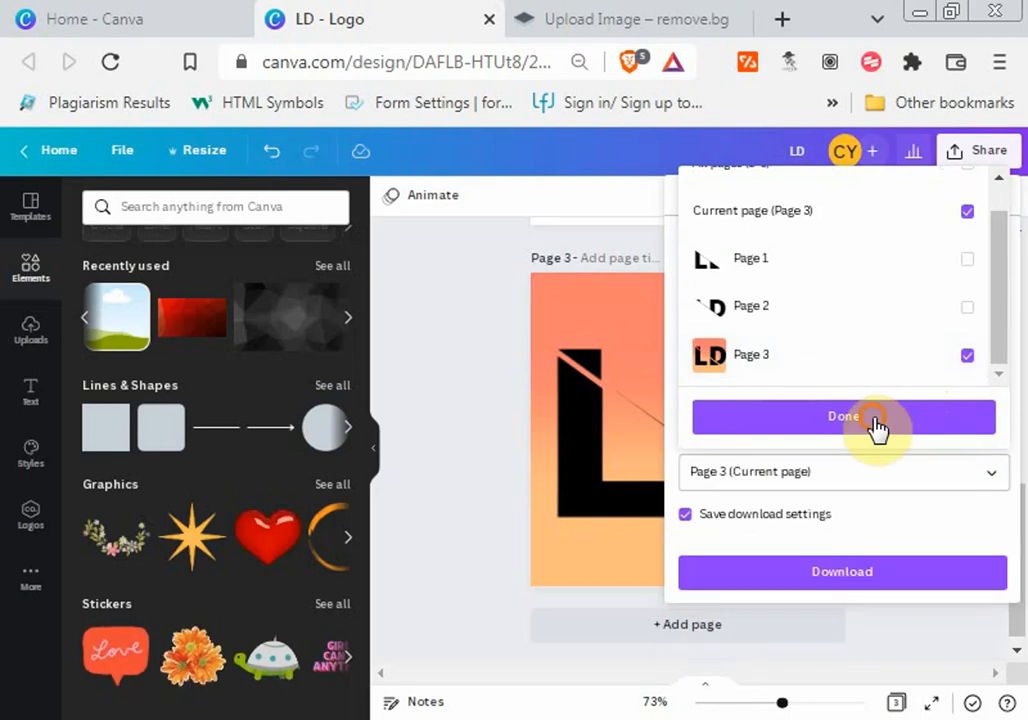
pyautogui.click(874, 424)
pyautogui.click(838, 572)
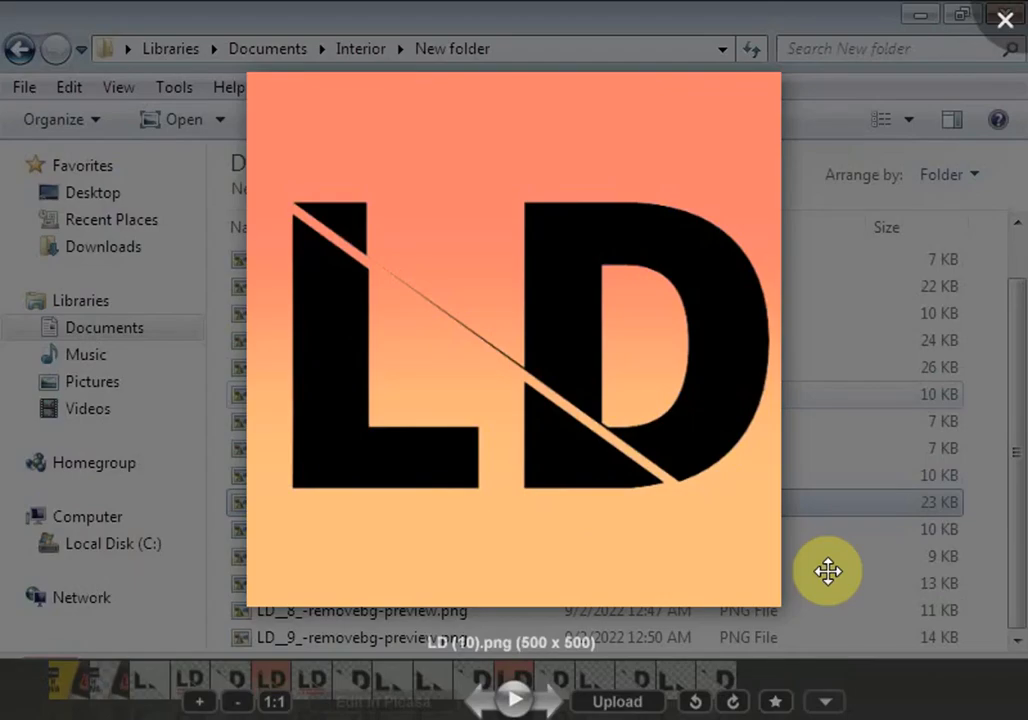
pyautogui.scroll(3, 828, 571)
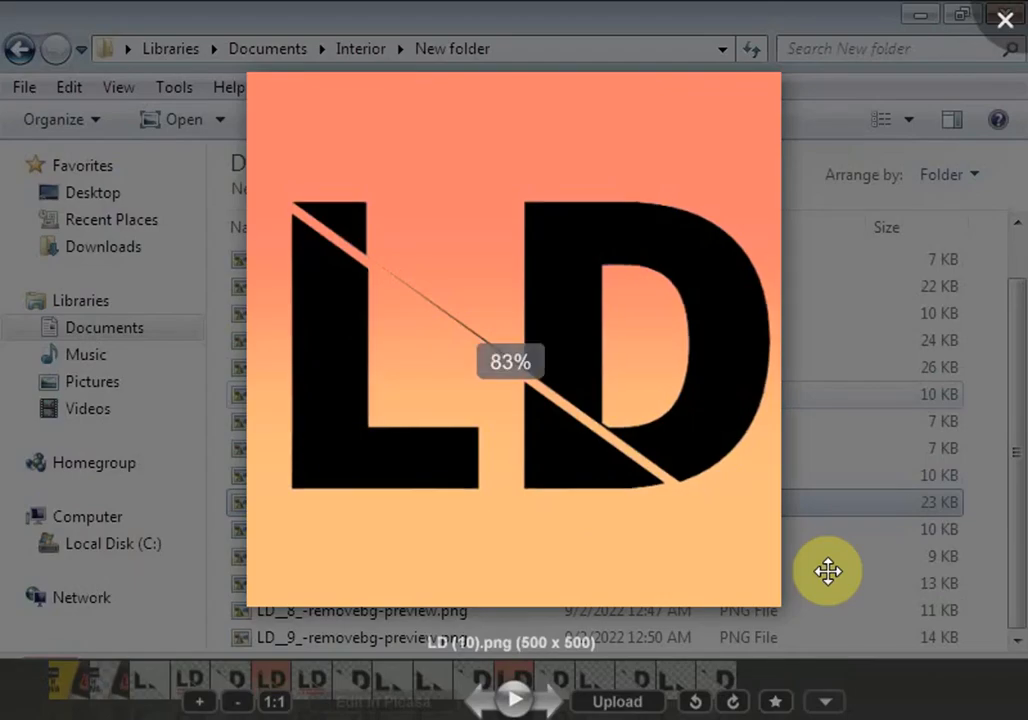